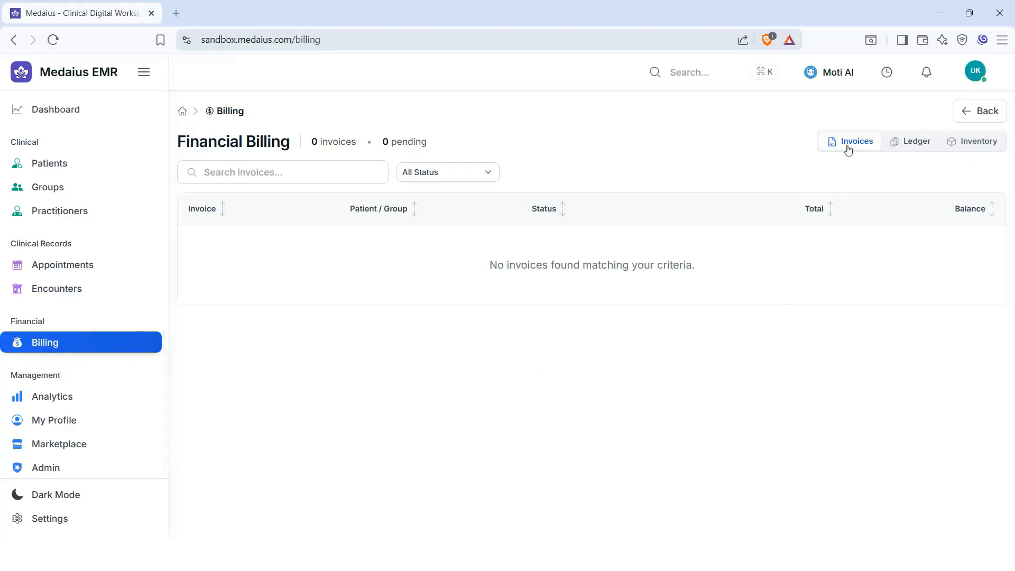
# - In the service fee schedule of the billing inventory, manually add a service named Consultation with internal code 0001
pyautogui.click(976, 150)
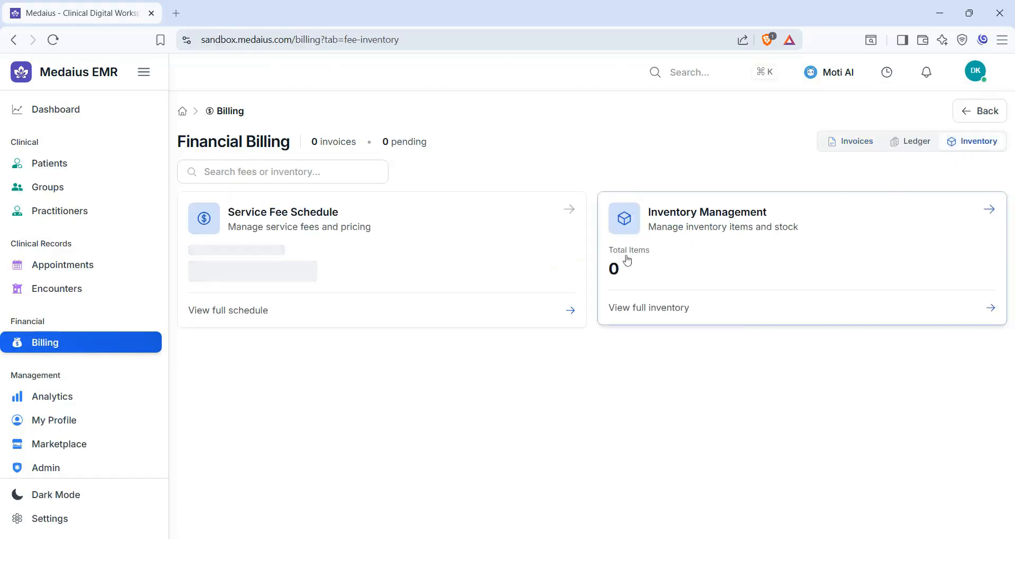
pyautogui.click(372, 253)
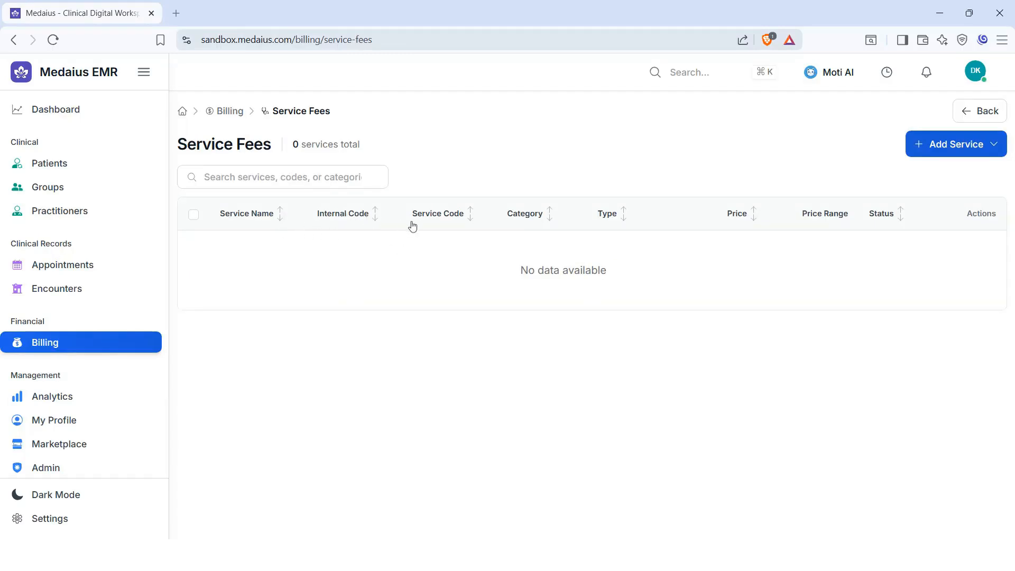
pyautogui.click(934, 149)
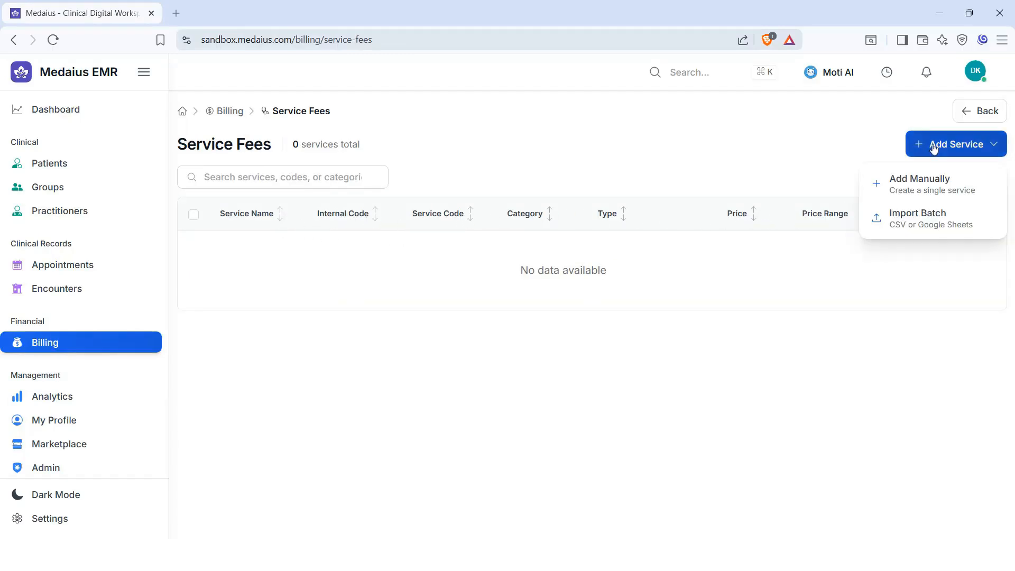
pyautogui.click(929, 187)
pyautogui.write('Consu')
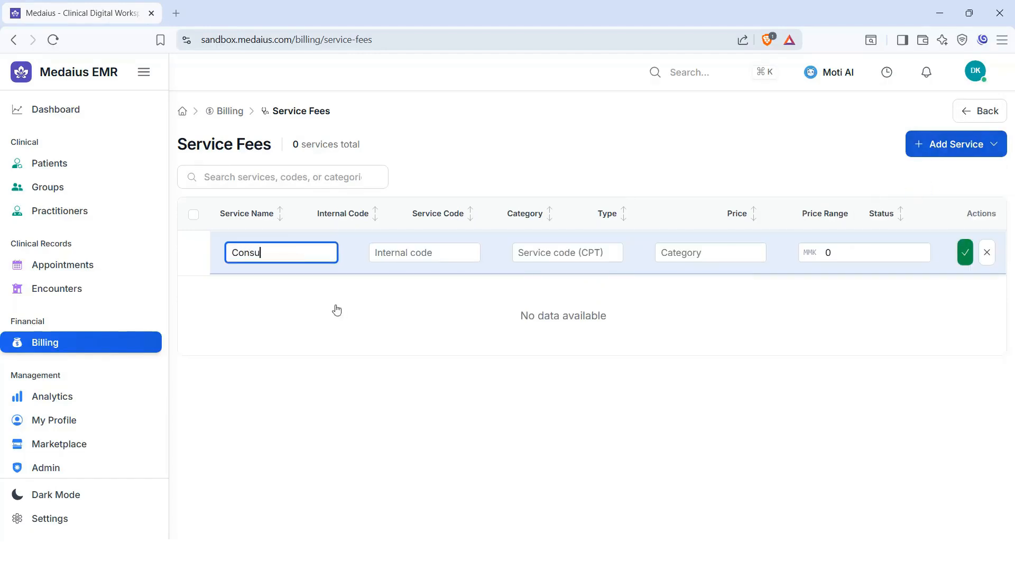
pyautogui.write('ltation')
pyautogui.press('Tab')
pyautogui.write('0001')
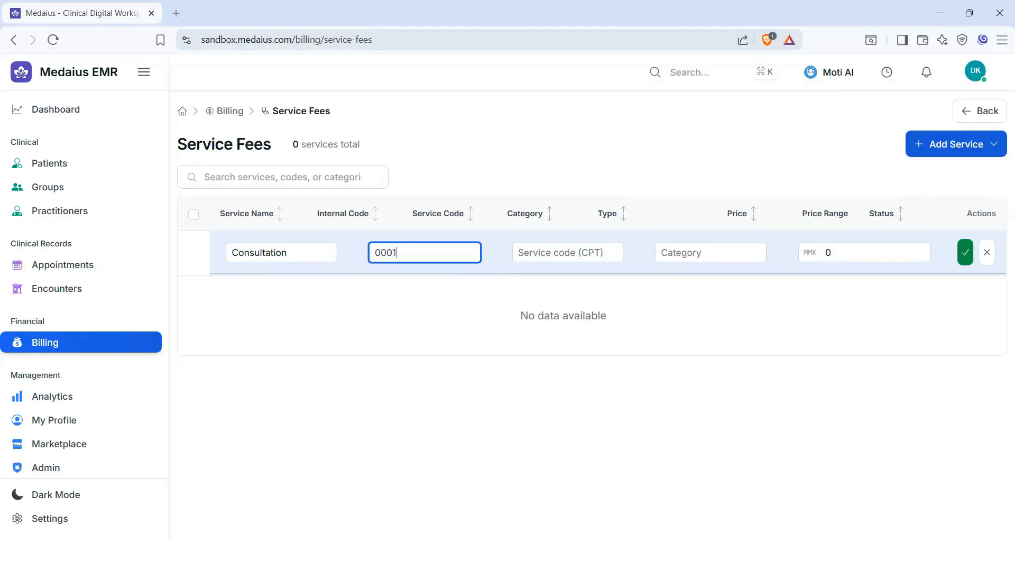
# - Give the new service the service code 0001, category Clinical and price MMK 20000, and save it
pyautogui.press('Tab')
pyautogui.write('0')
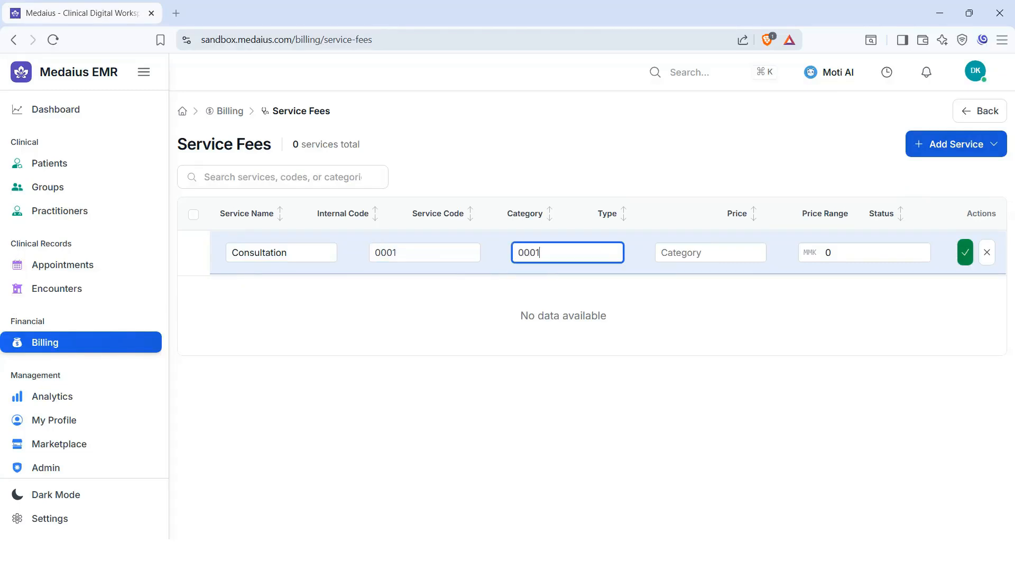
pyautogui.press('Tab')
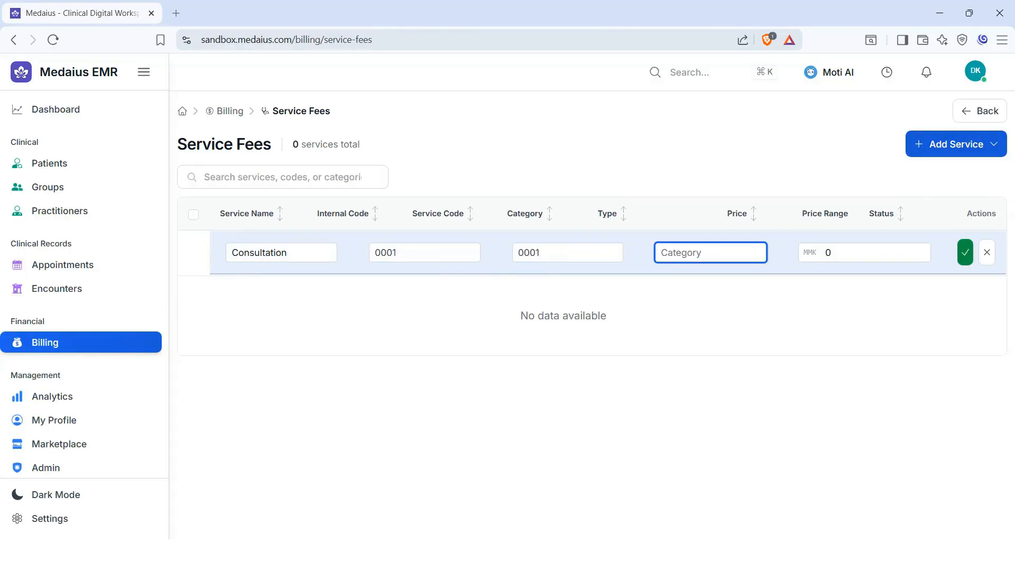
pyautogui.write('CLinical')
pyautogui.press('Tab')
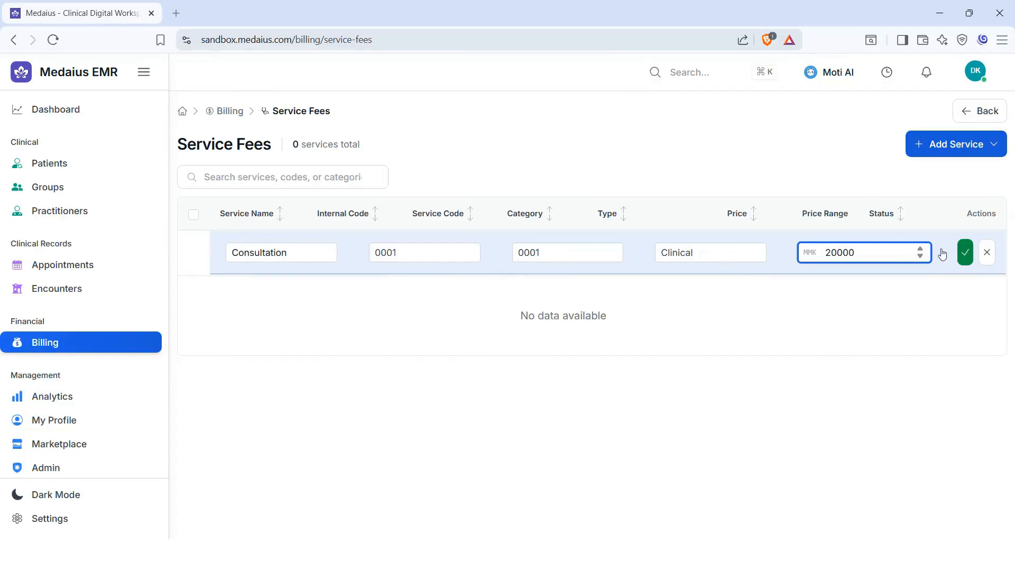
pyautogui.click(965, 253)
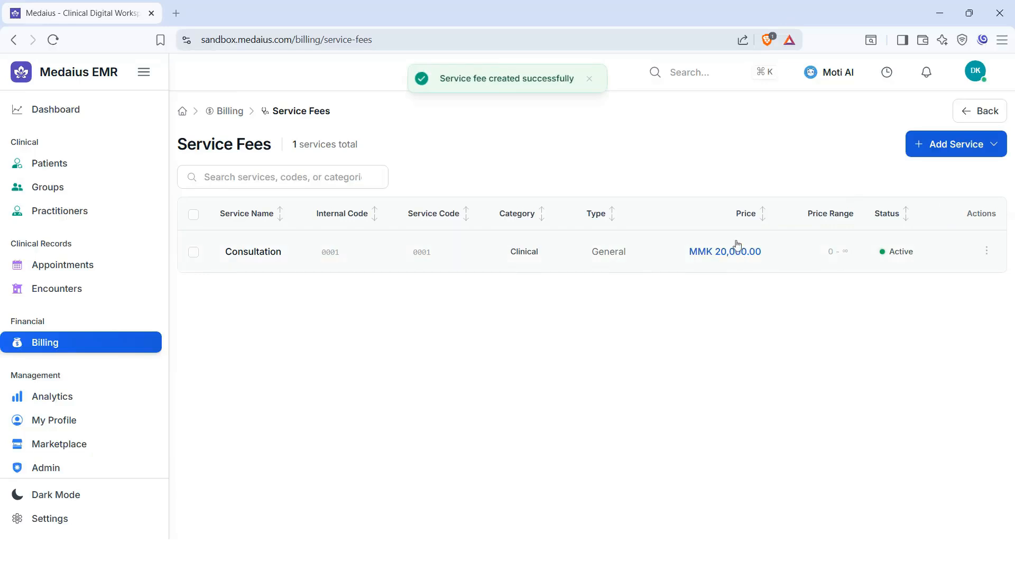
# - Start a batch import of services, open its Google Sheets template and copy the sheet's URL
pyautogui.click(936, 152)
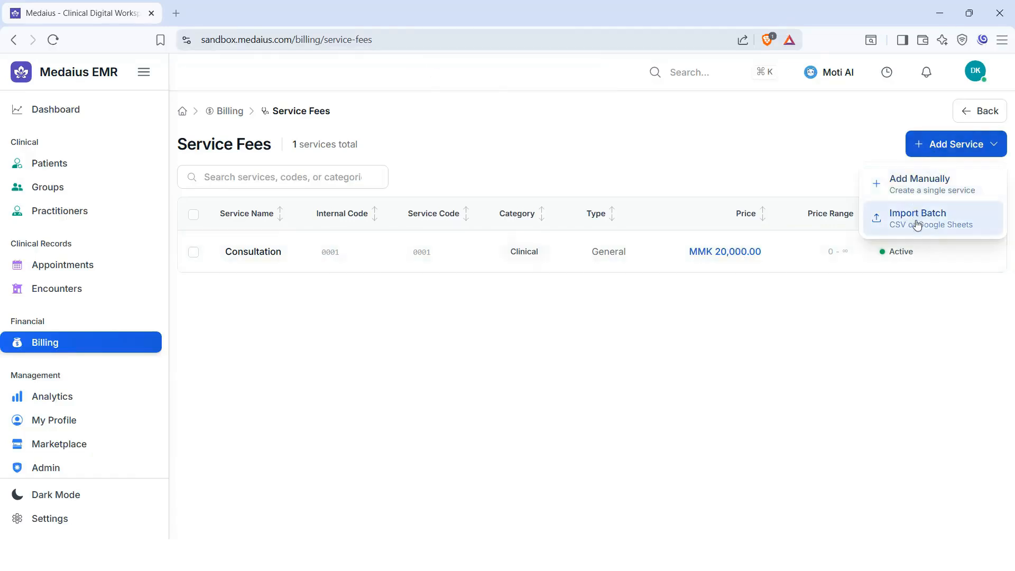
pyautogui.click(917, 226)
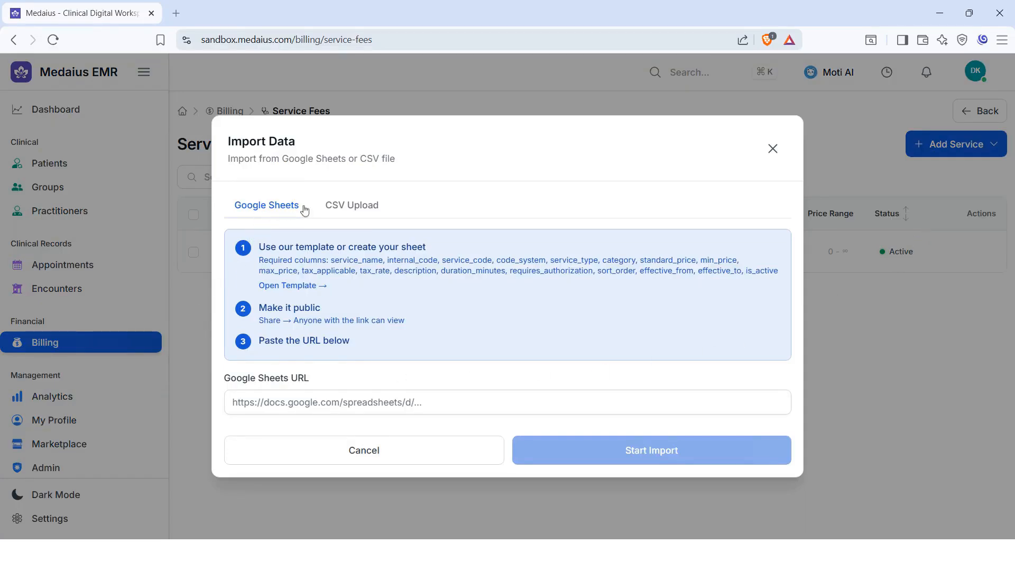
pyautogui.click(300, 286)
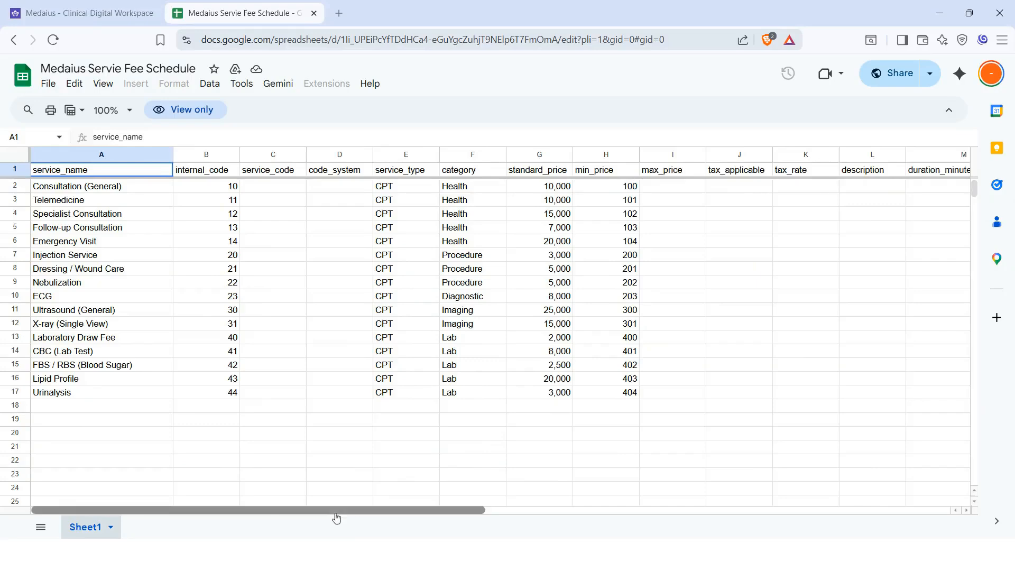
pyautogui.moveTo(336, 518); pyautogui.dragTo(189, 530)
pyautogui.hotkey('ctrl', 'l')
pyautogui.hotkey('ctrl', 'c')
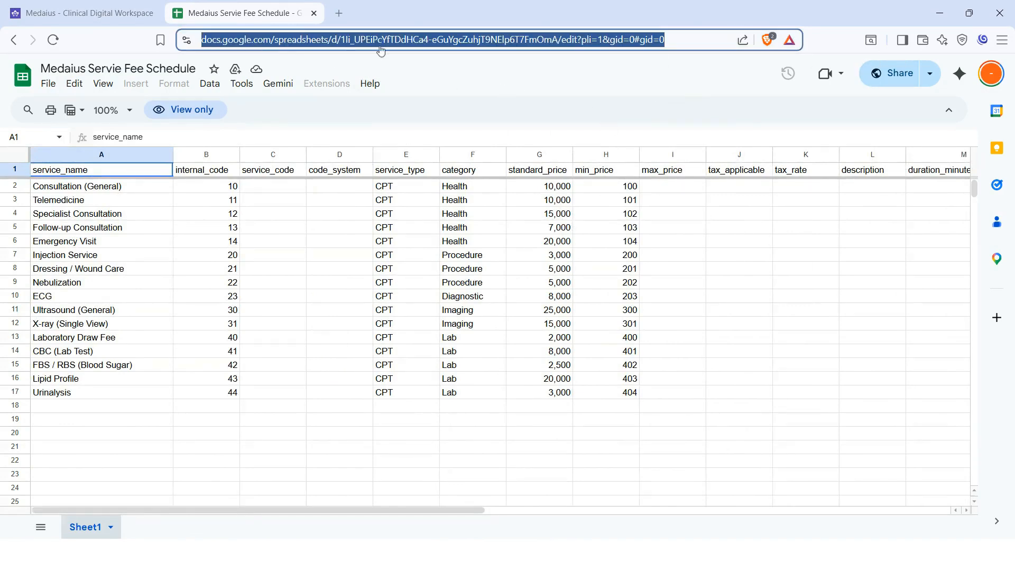
# - Import the service fees in bulk from the copied Google Sheets URL back in Medaius EMR
pyautogui.click(125, 14)
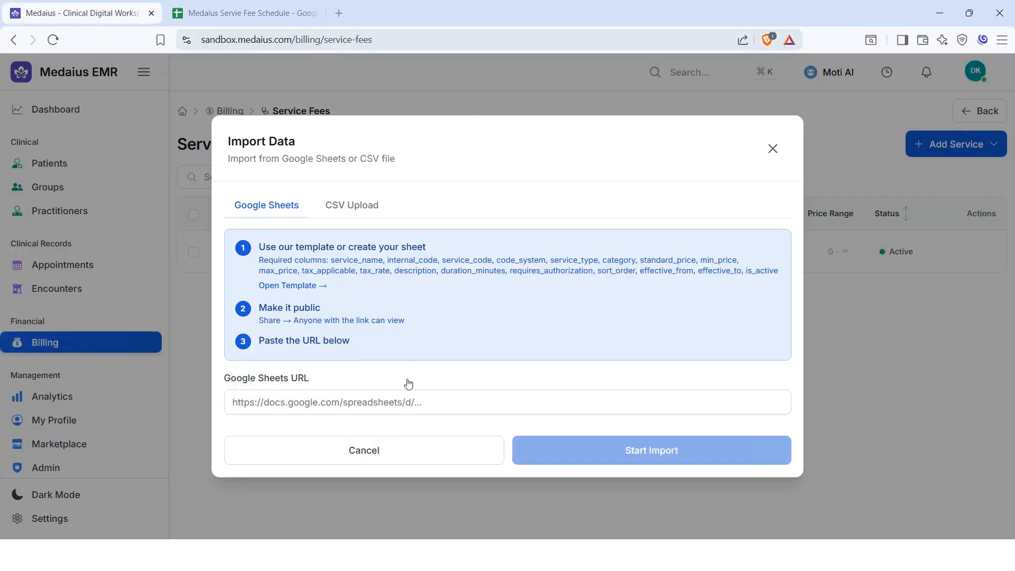
pyautogui.click(338, 404)
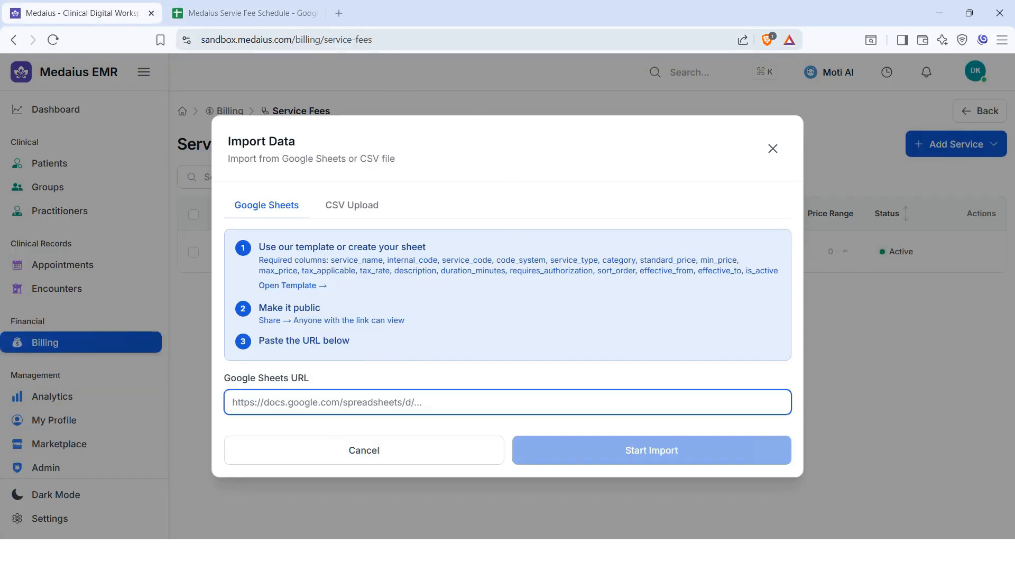
pyautogui.hotkey('ctrl', 'v')
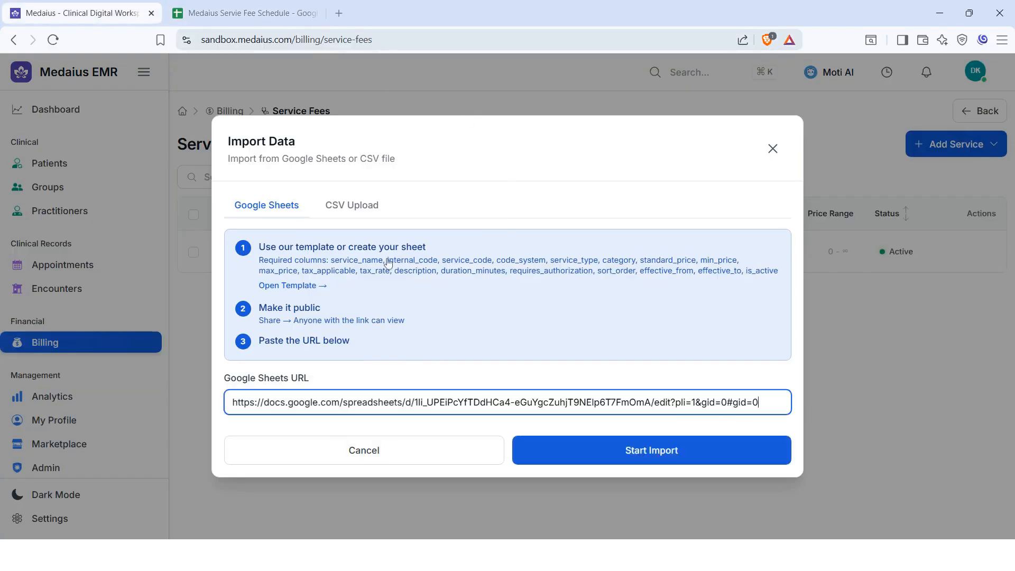
pyautogui.click(564, 455)
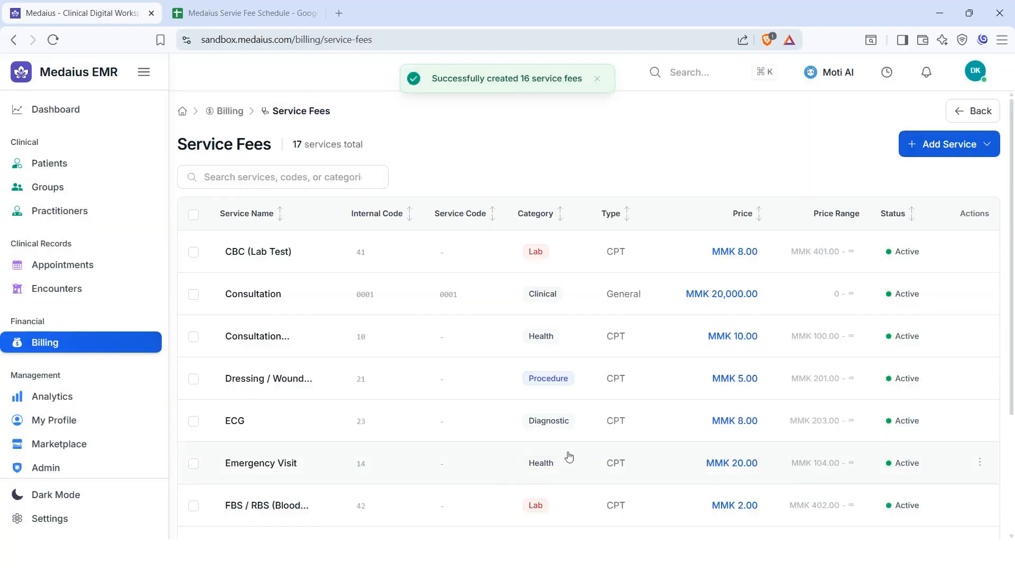
pyautogui.scroll(-3, 294, 402)
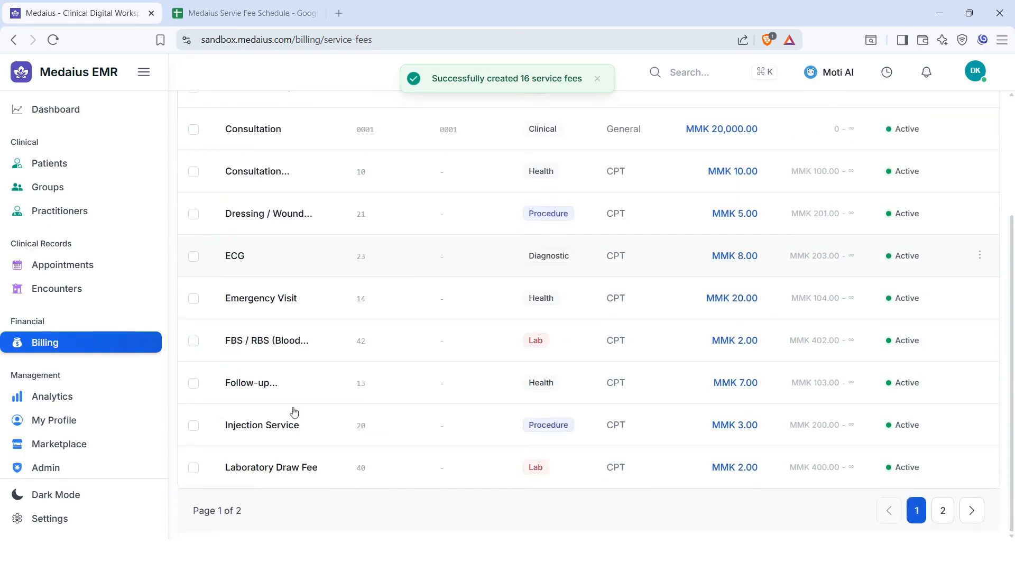
pyautogui.scroll(3, 293, 411)
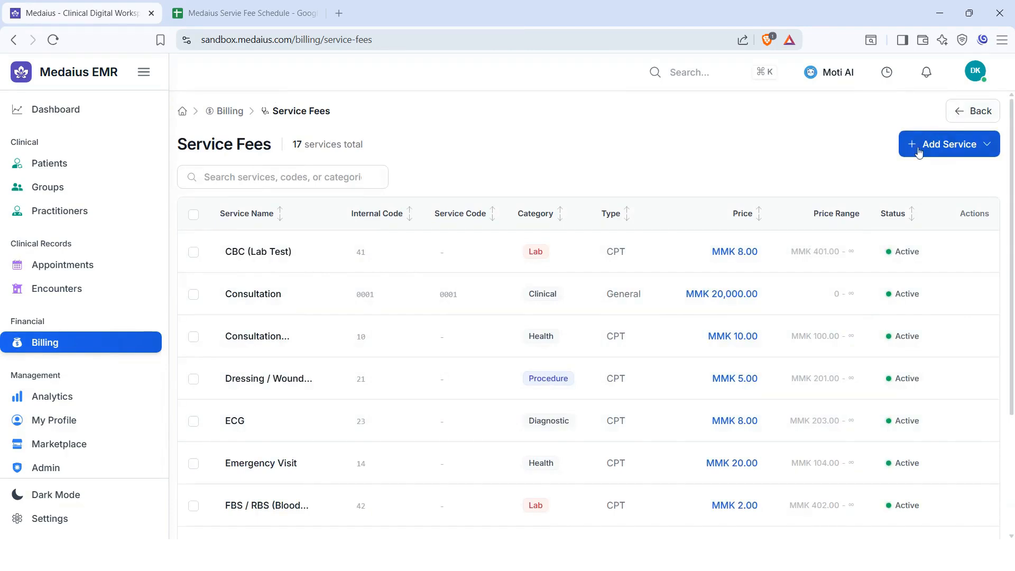
# - Start a batch import in inventory management, open its Google Sheets template and copy the sheet's URL
pyautogui.click(959, 112)
pyautogui.click(868, 263)
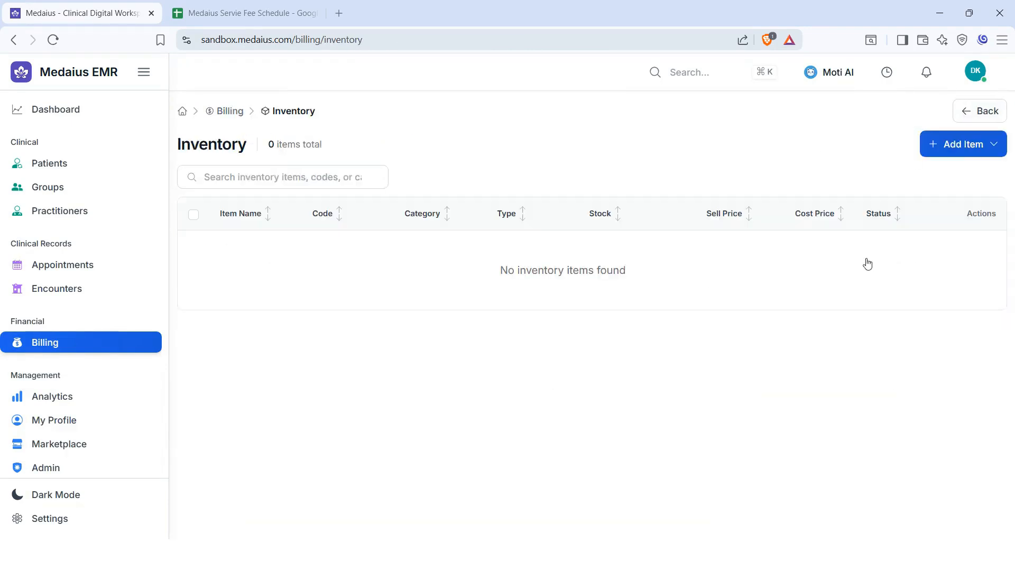
pyautogui.click(966, 148)
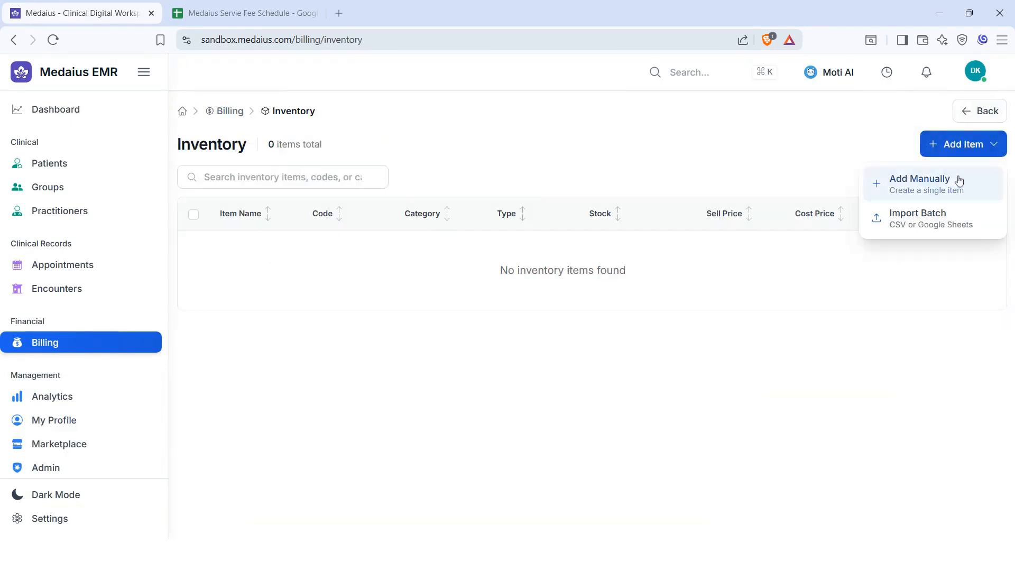
pyautogui.click(957, 220)
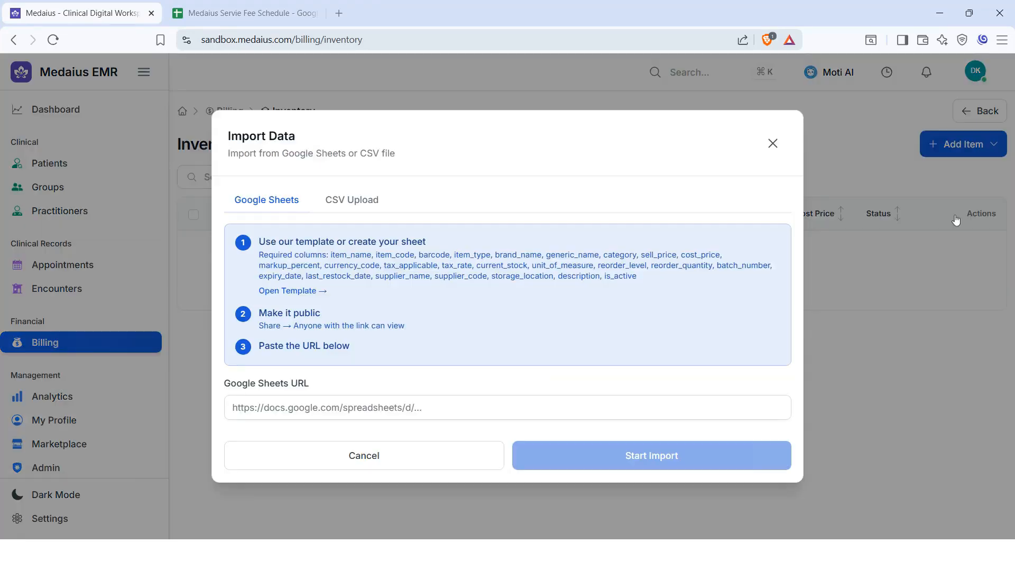
pyautogui.click(284, 292)
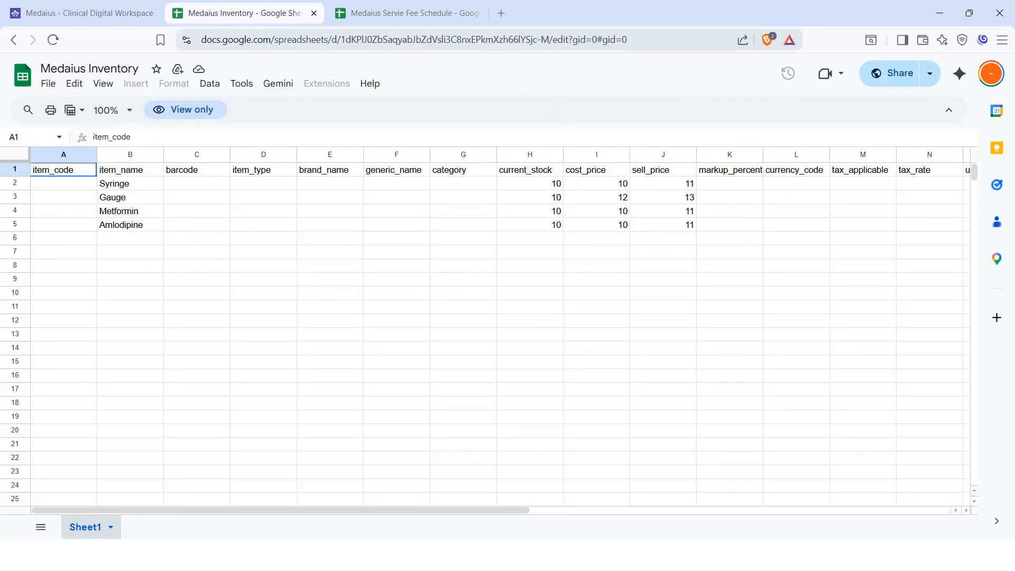
pyautogui.click(516, 48)
pyautogui.hotkey('ctrl', 'c')
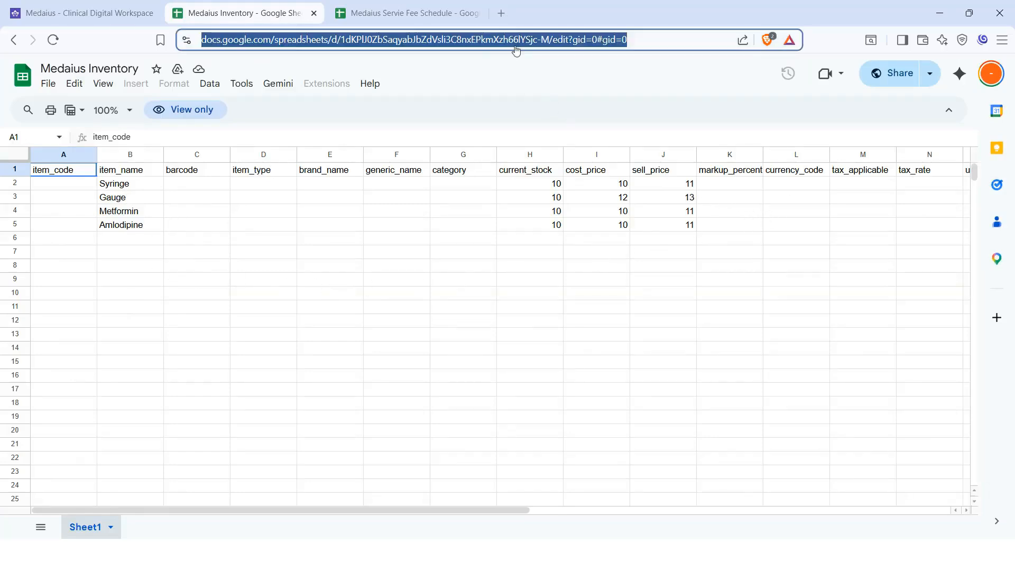
# - Return to Medaius EMR and import the inventory items from the copied Google Sheets URL
pyautogui.click(132, 15)
pyautogui.click(508, 408)
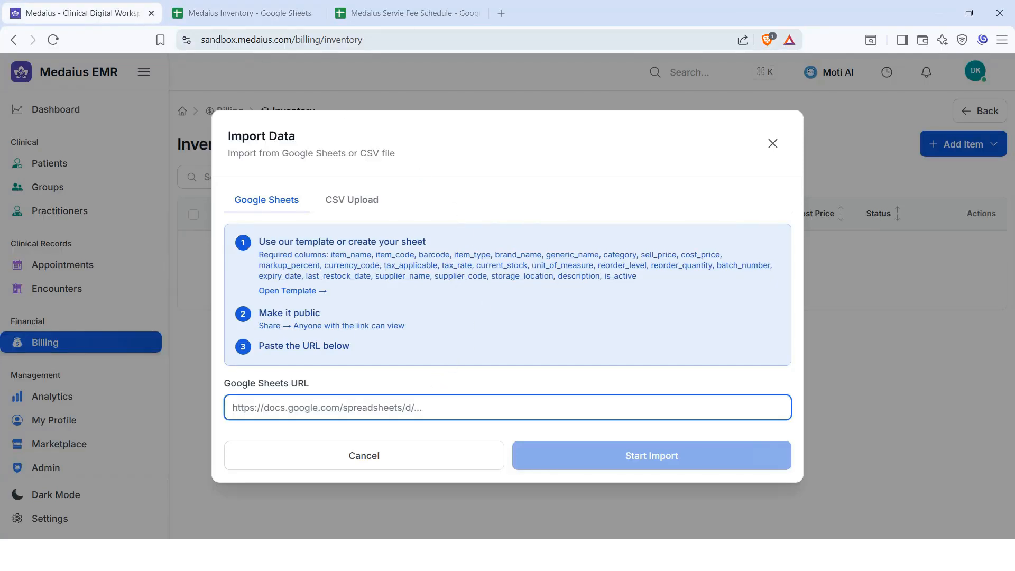
pyautogui.hotkey('ctrl', 'v')
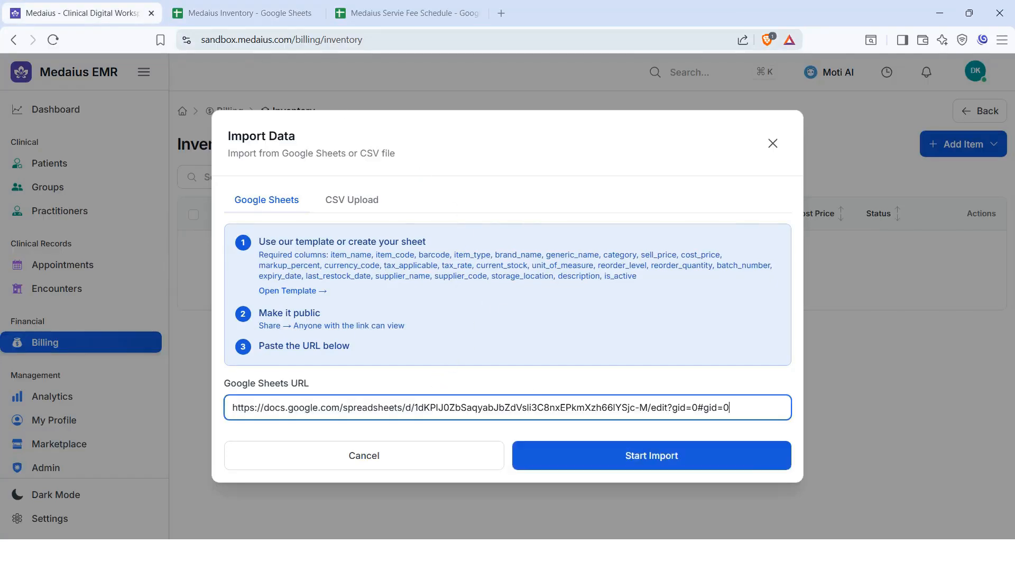
pyautogui.click(550, 456)
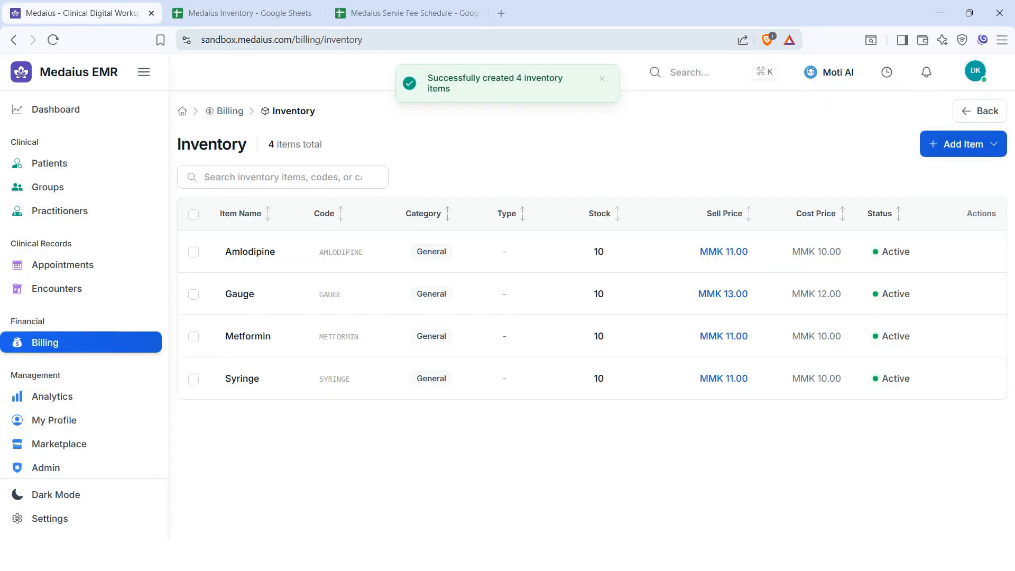
# - Leave the inventory, open the record of the first patient listed and create a new encounter for that patient
pyautogui.click(963, 115)
pyautogui.click(964, 114)
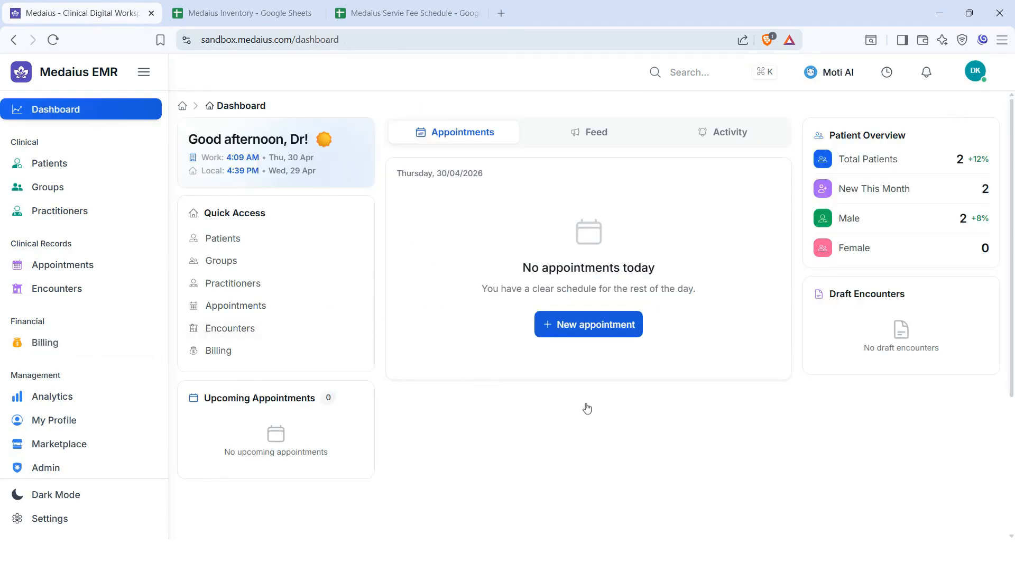
pyautogui.click(65, 296)
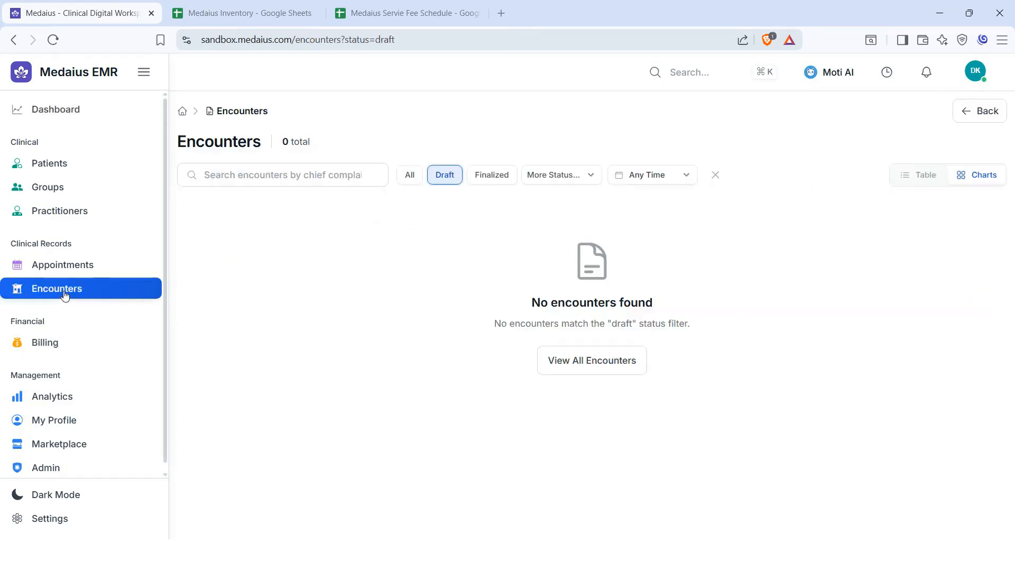
pyautogui.click(60, 165)
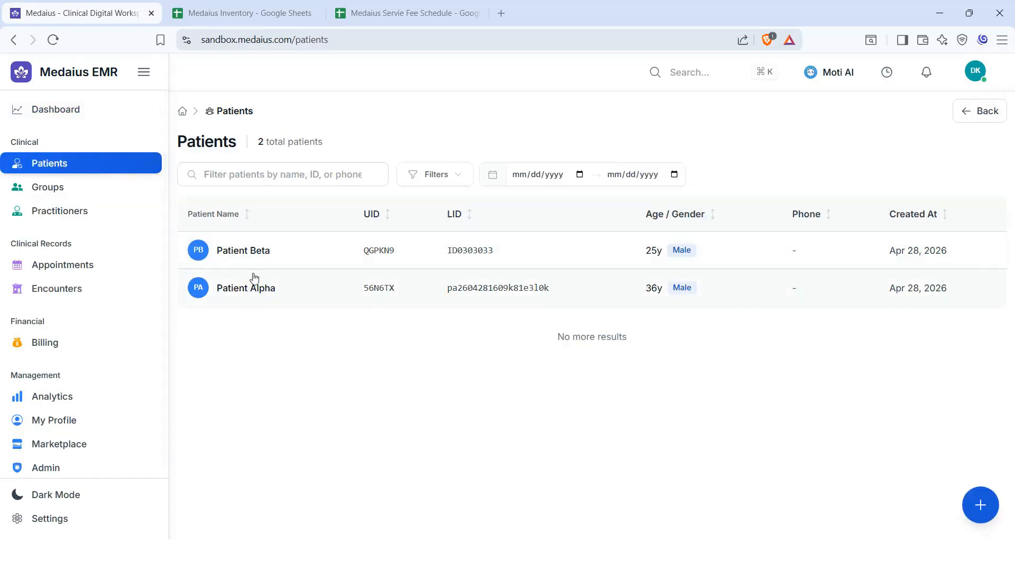
pyautogui.click(257, 261)
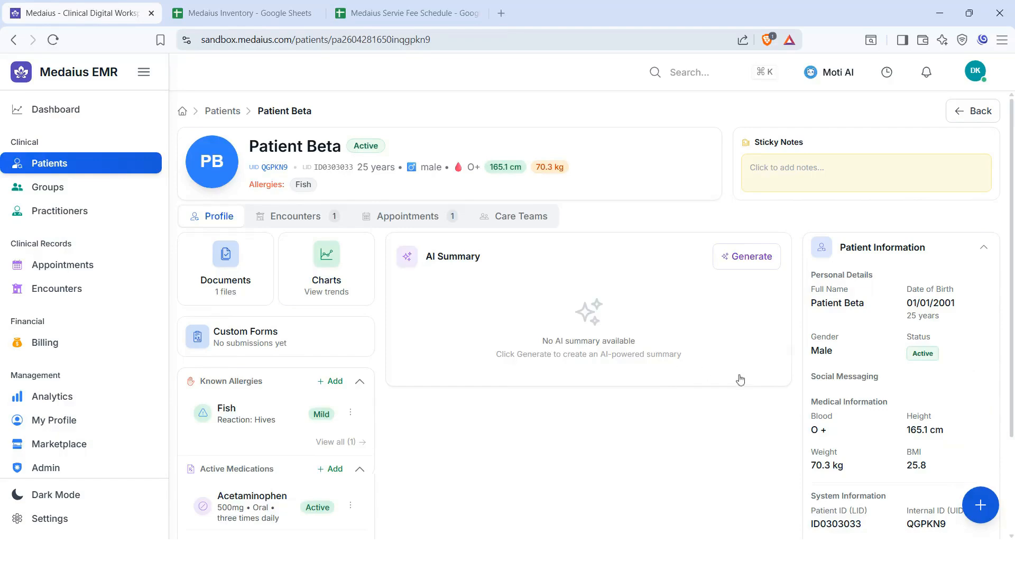
pyautogui.click(982, 505)
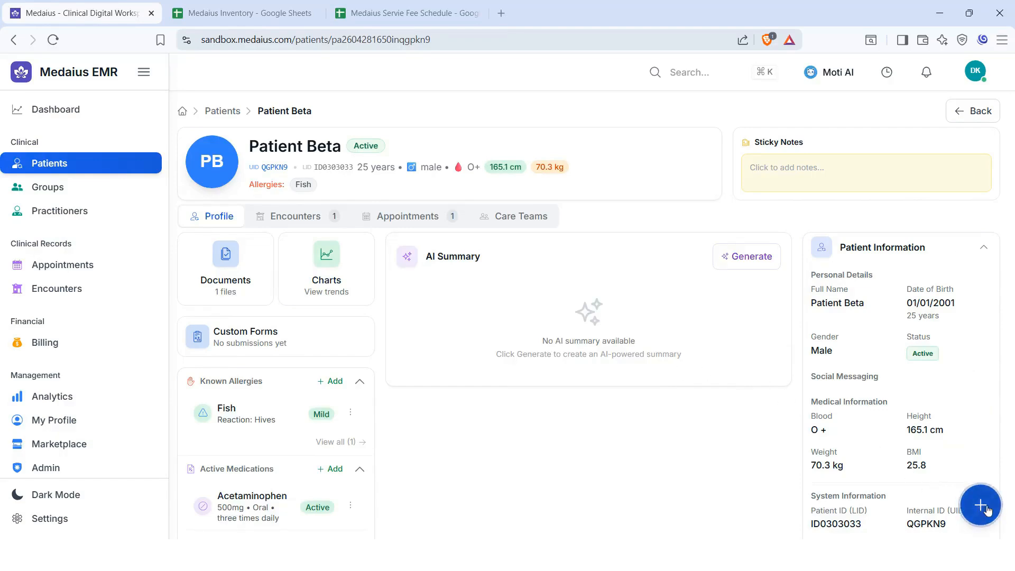
pyautogui.click(604, 351)
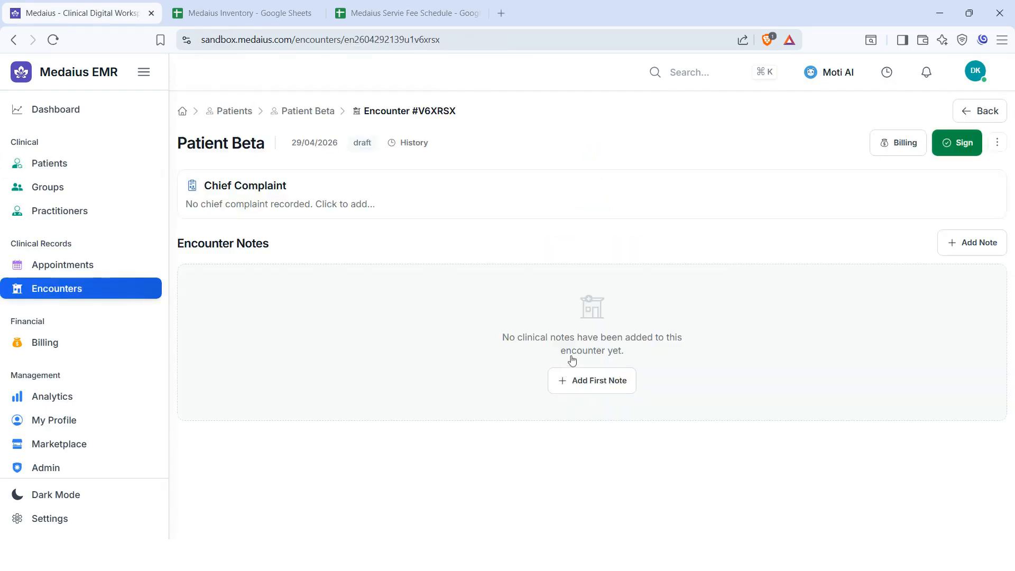
# - Enter "First visit" as the encounter's chief complaint and save it
pyautogui.click(281, 205)
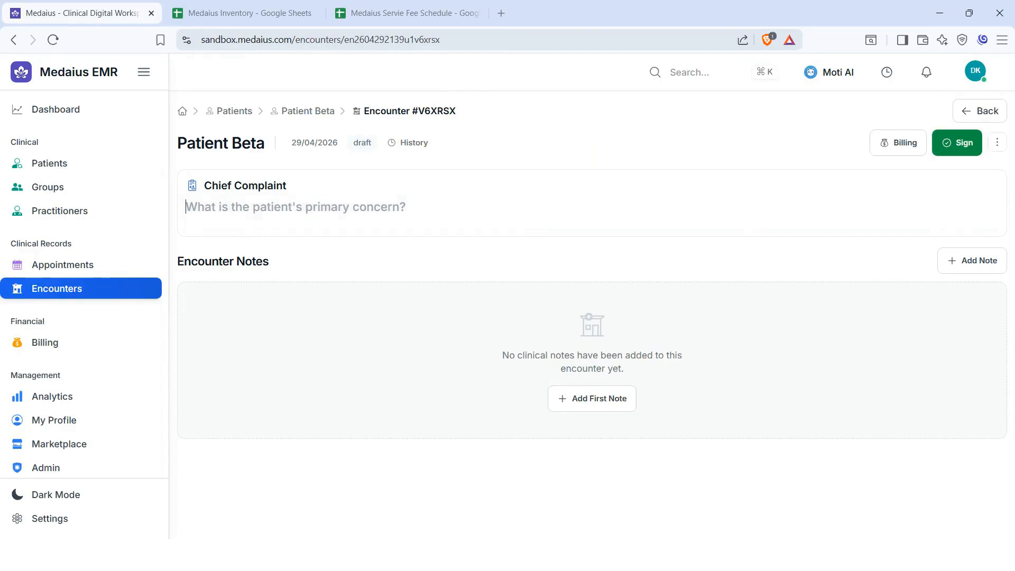
pyautogui.write('First vi')
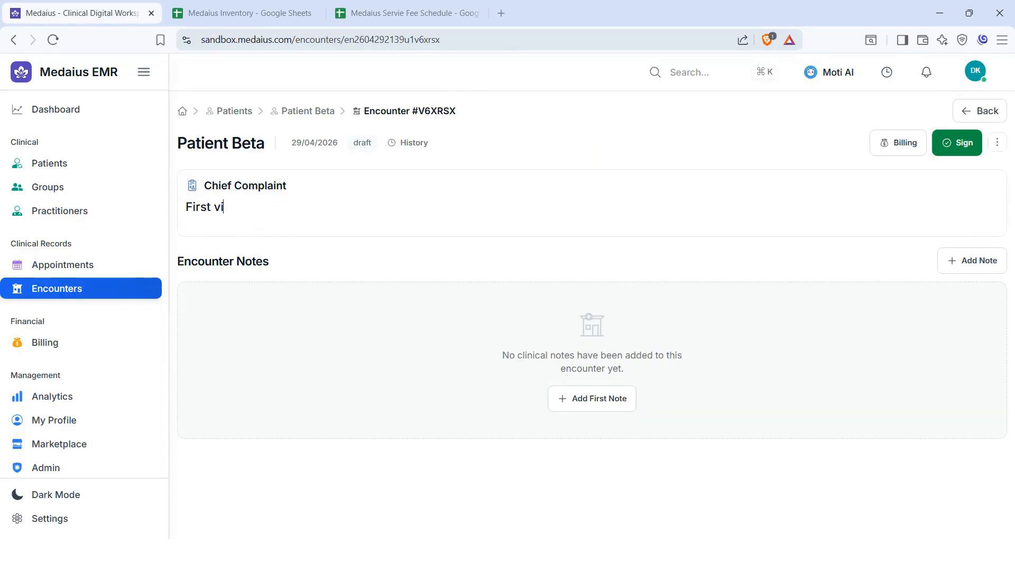
pyautogui.write('sit')
pyautogui.click(327, 280)
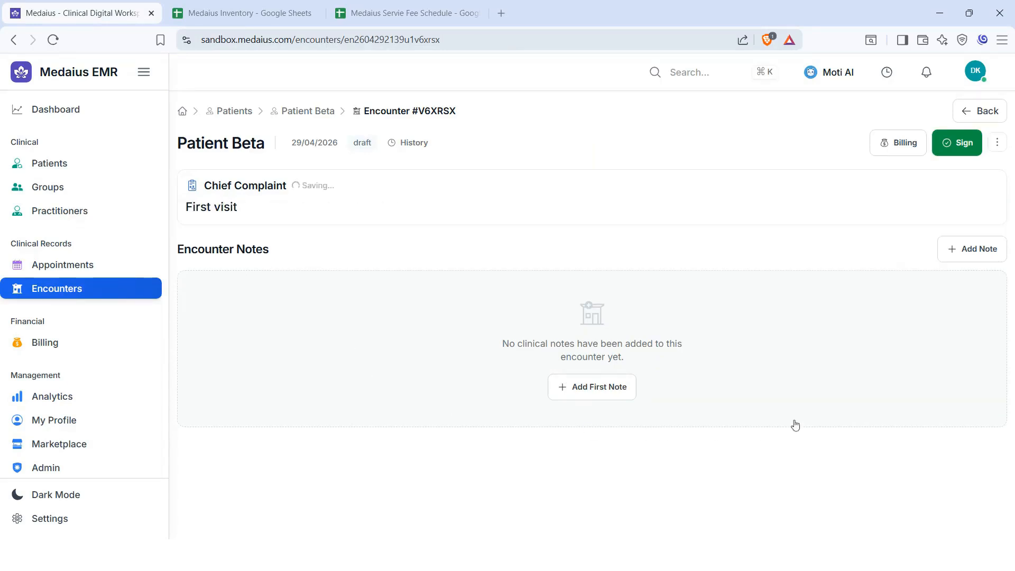
# - Add a first encounter note reading "Consultation Note", save it as a draft and close the note editor
pyautogui.click(592, 392)
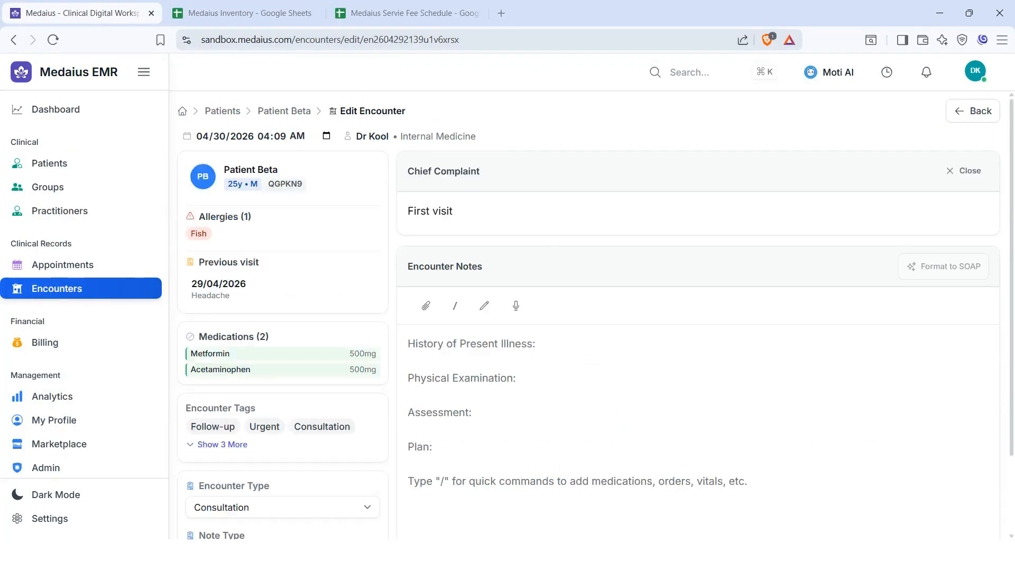
pyautogui.write('Consu')
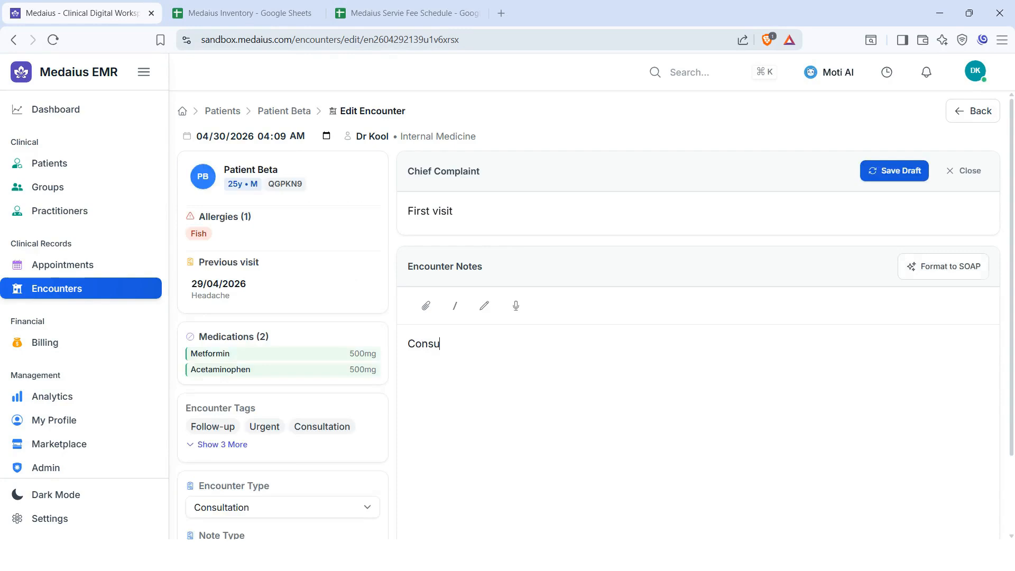
pyautogui.write('ltation Note')
pyautogui.click(878, 170)
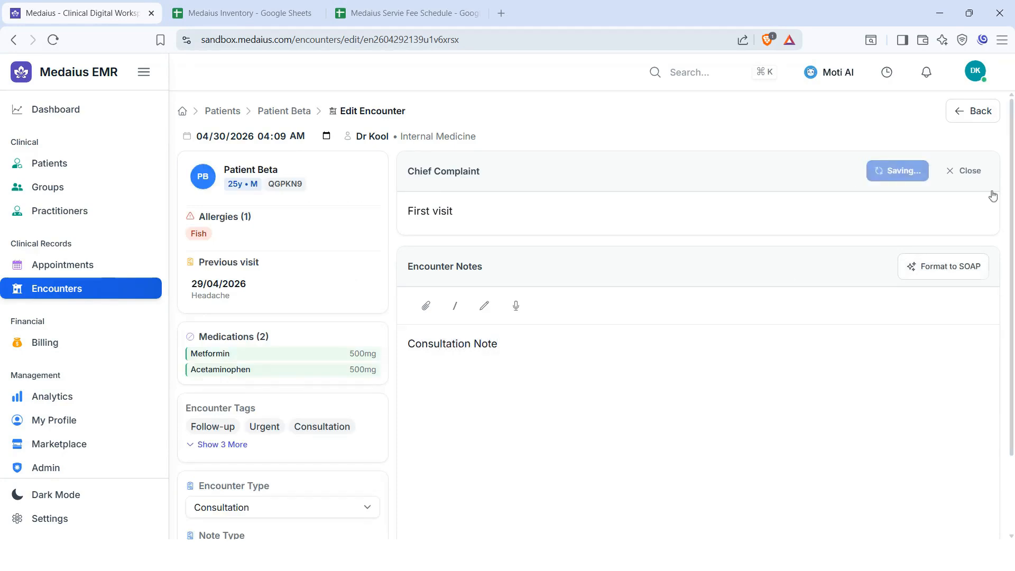
pyautogui.click(980, 170)
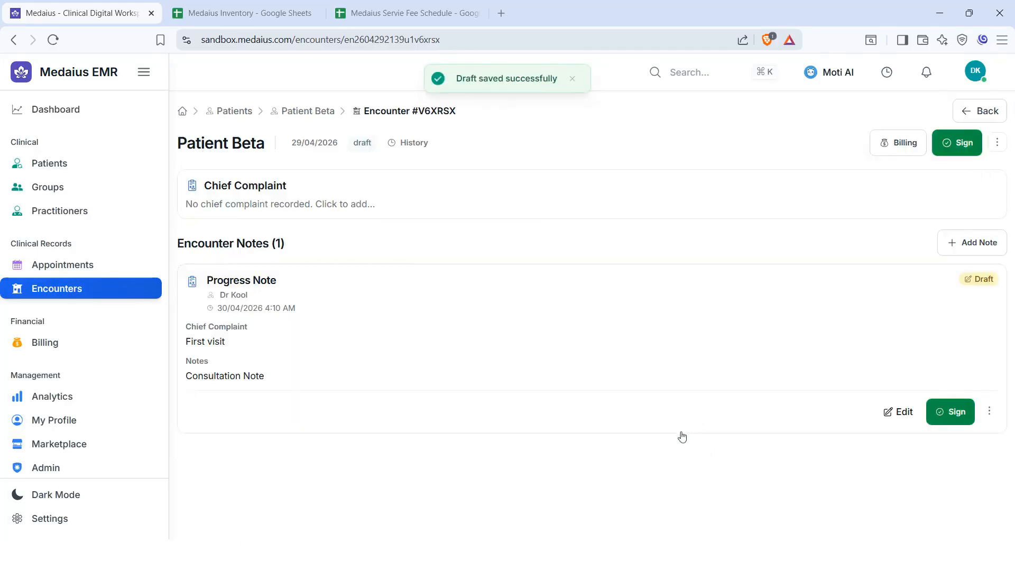
# - Create a Self Pay invoice for the encounter and set the Consultation service's quantity to 1
pyautogui.click(895, 148)
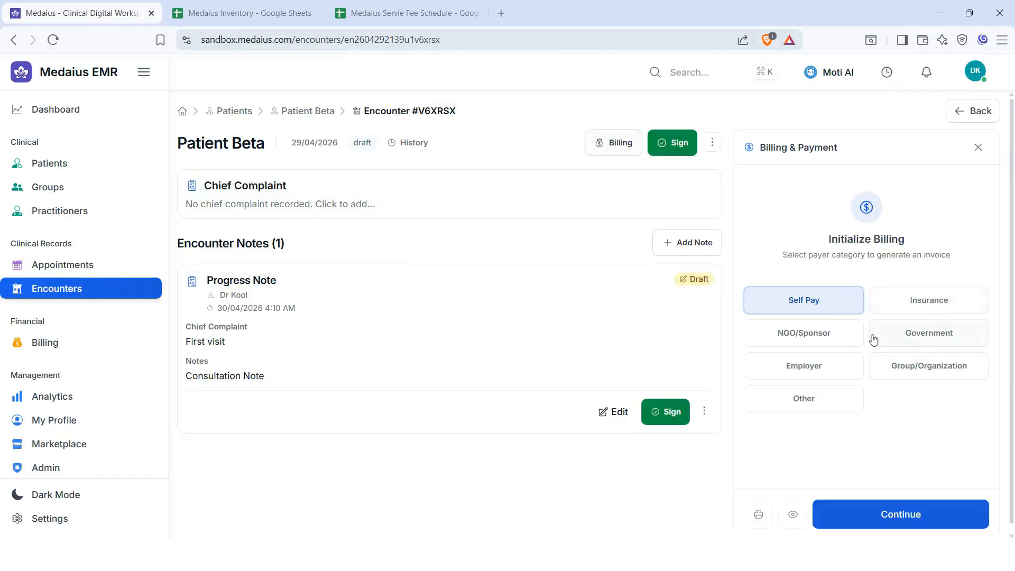
pyautogui.click(889, 523)
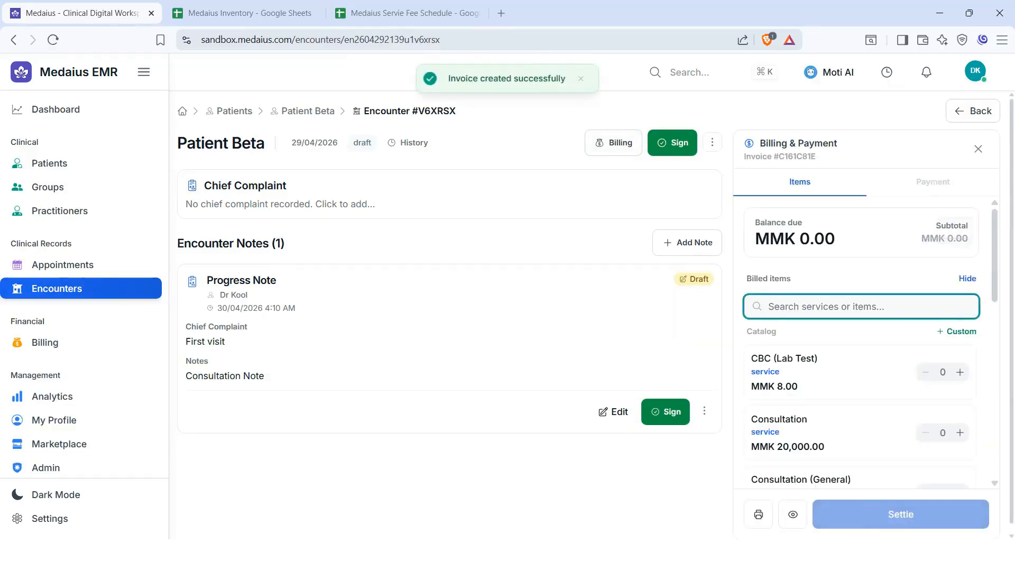
pyautogui.doubleClick(960, 433)
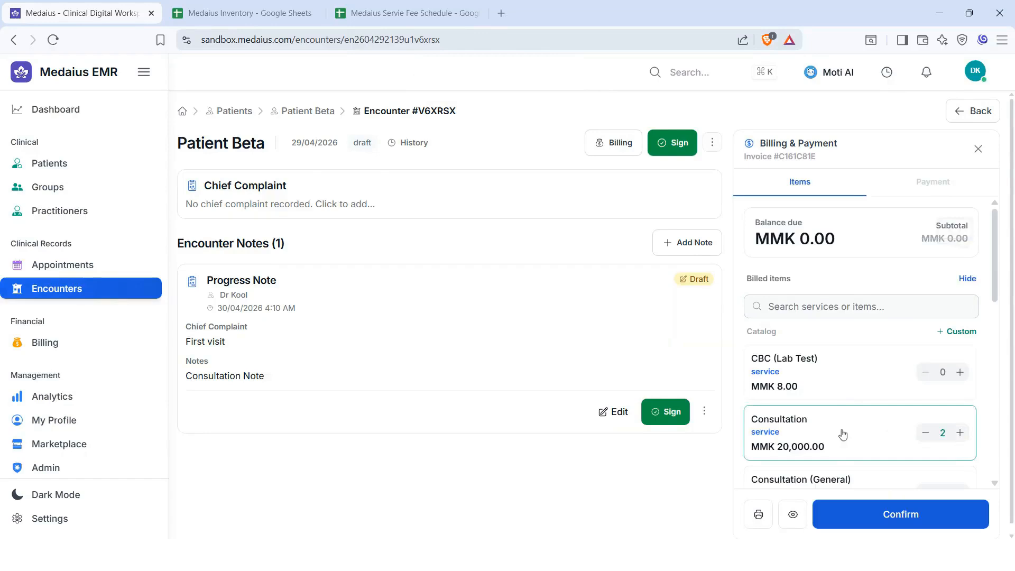
pyautogui.click(926, 432)
# - Look through the remaining catalog services and the custom item form, and confirm the selected item on the invoice
pyautogui.scroll(-1, 883, 432)
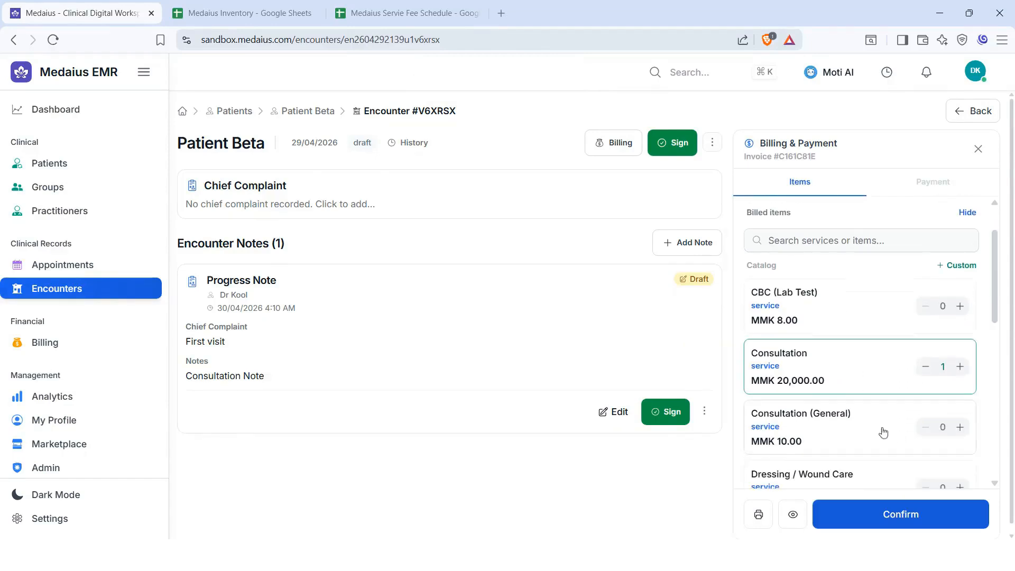
pyautogui.scroll(-6, 884, 432)
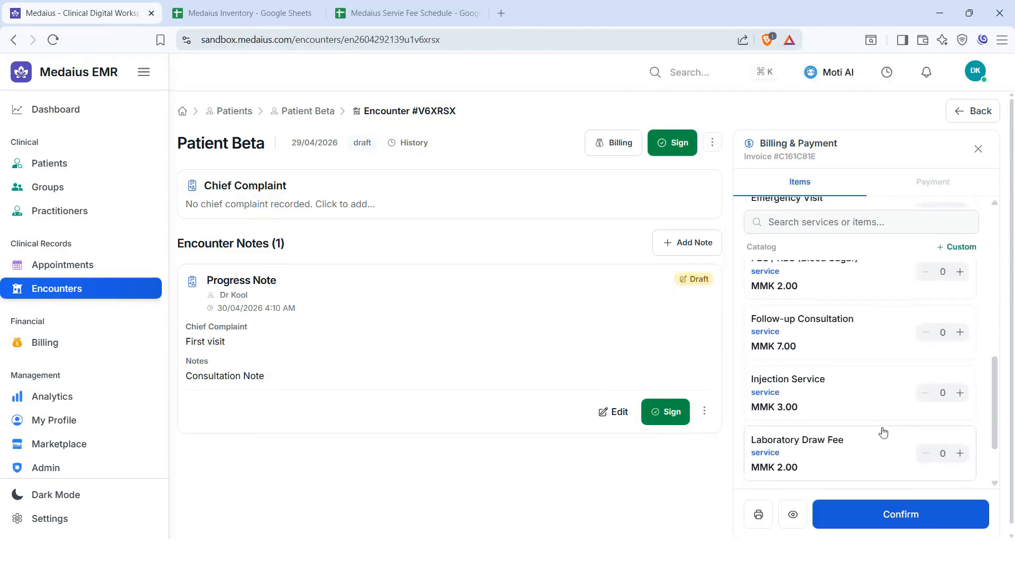
pyautogui.scroll(-1, 884, 433)
pyautogui.scroll(4, 900, 413)
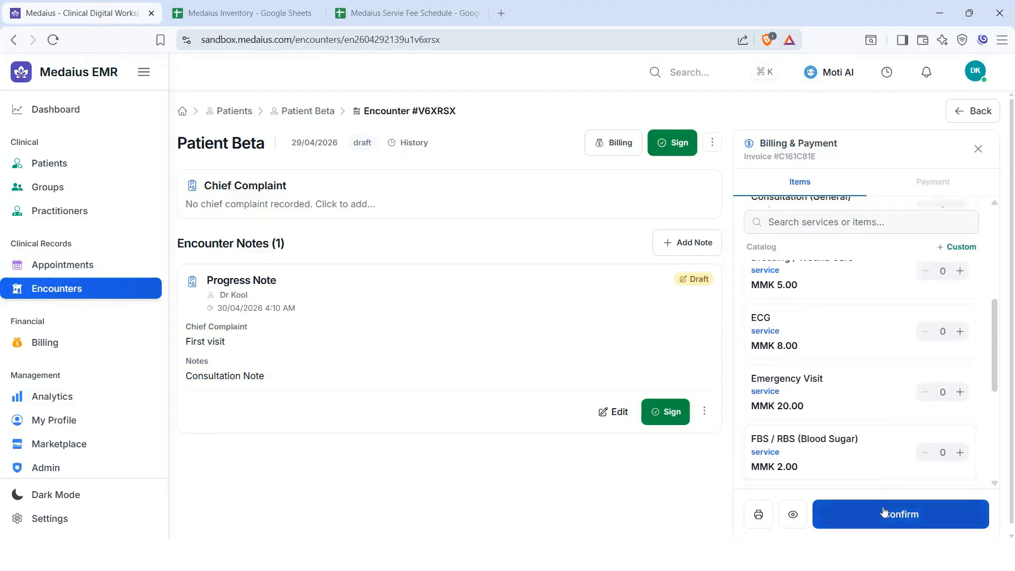
pyautogui.scroll(5, 891, 432)
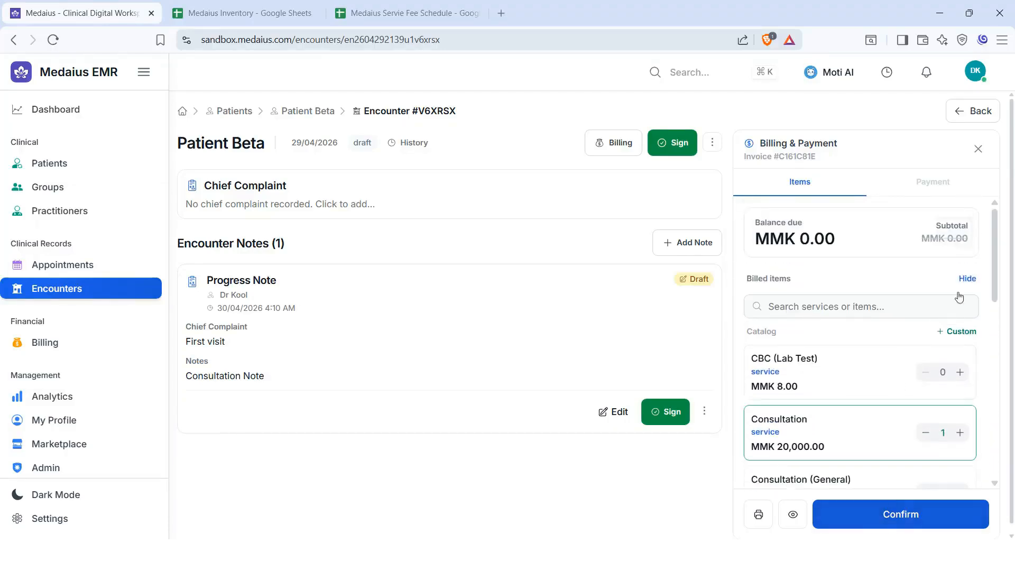
pyautogui.click(963, 332)
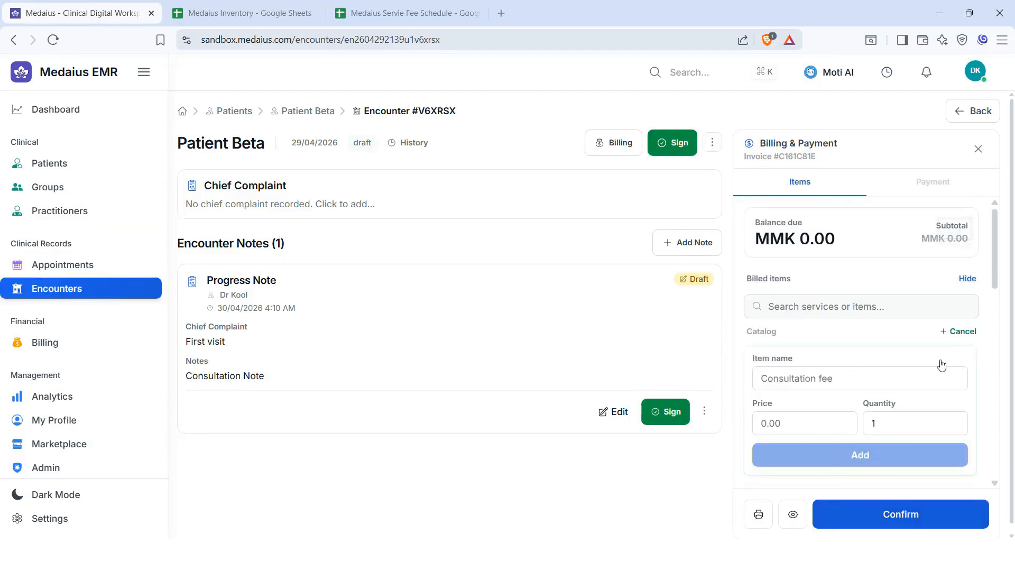
pyautogui.click(956, 333)
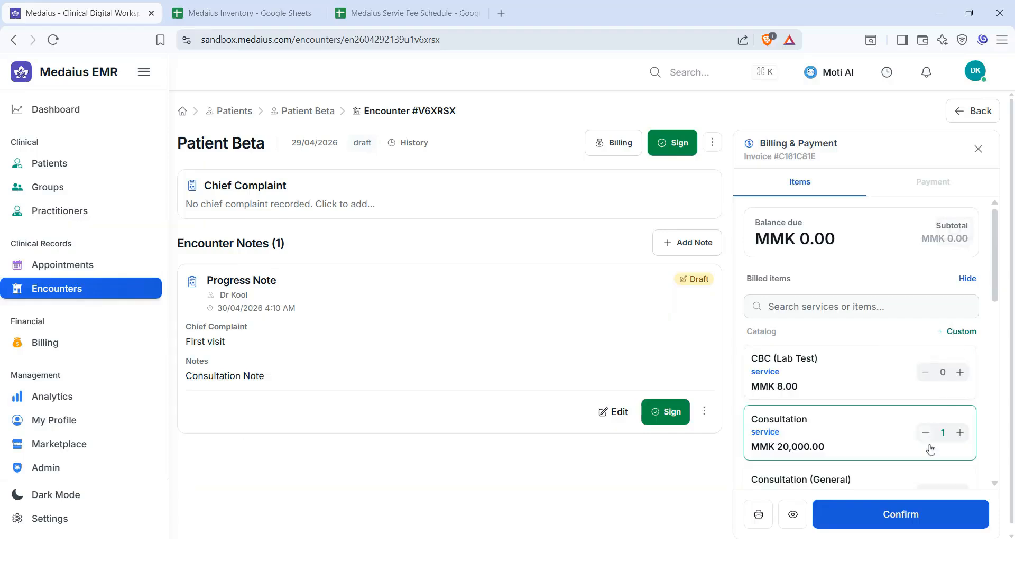
pyautogui.click(901, 514)
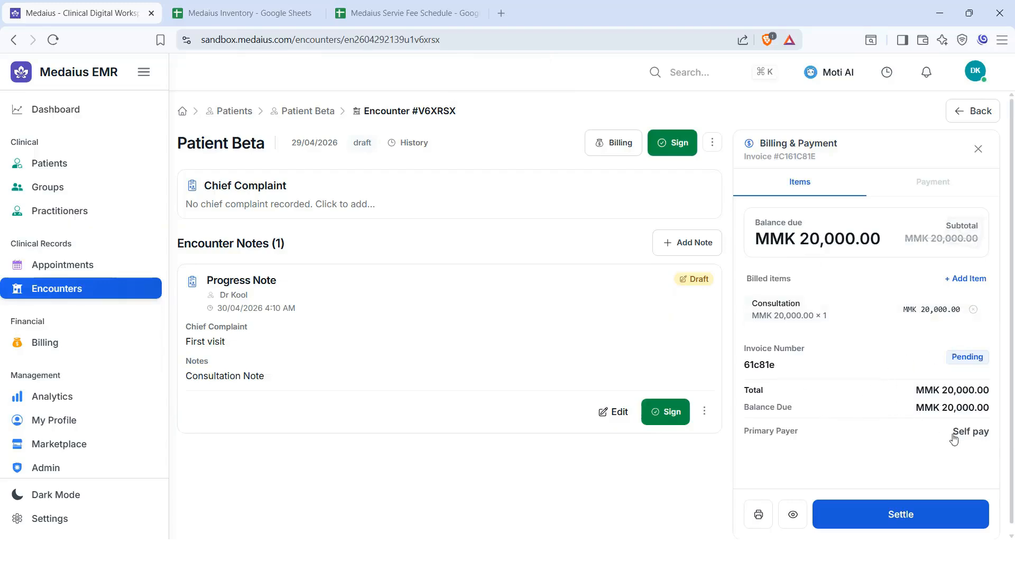
# - Settle the invoice with a cash payment of MMK 20,000, and review its print receipt before closing the billing view
pyautogui.click(952, 519)
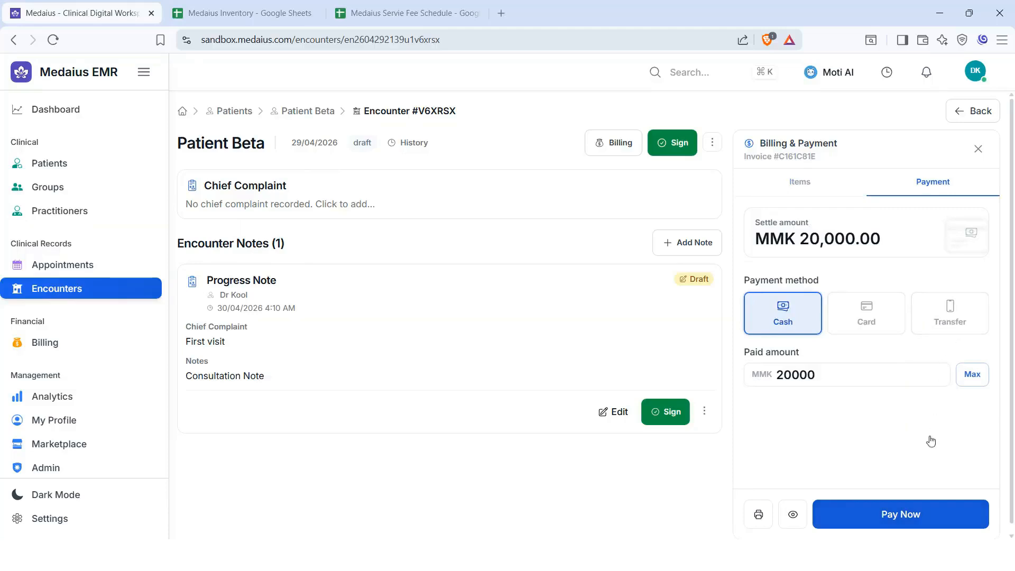
pyautogui.click(906, 521)
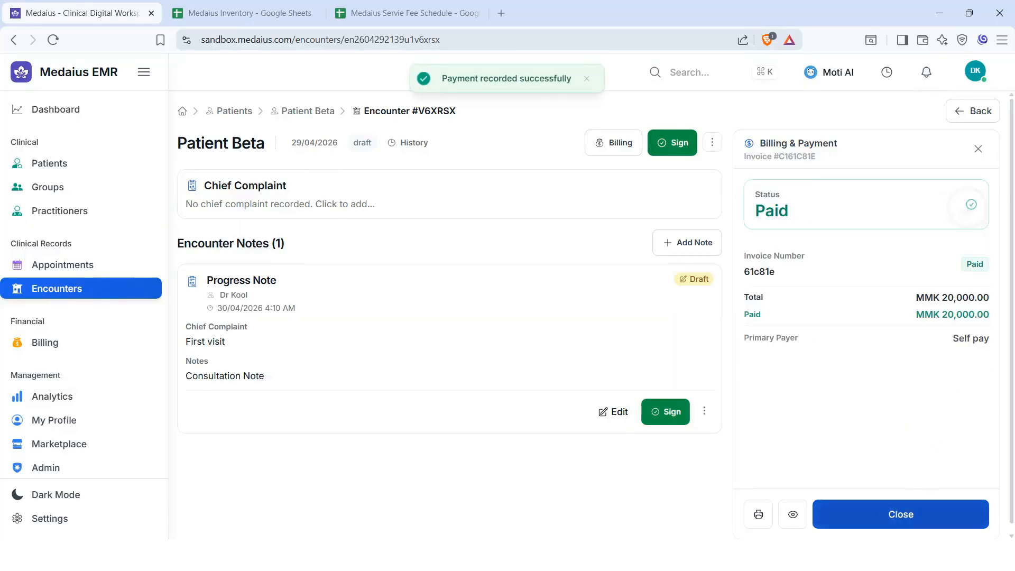
pyautogui.click(759, 515)
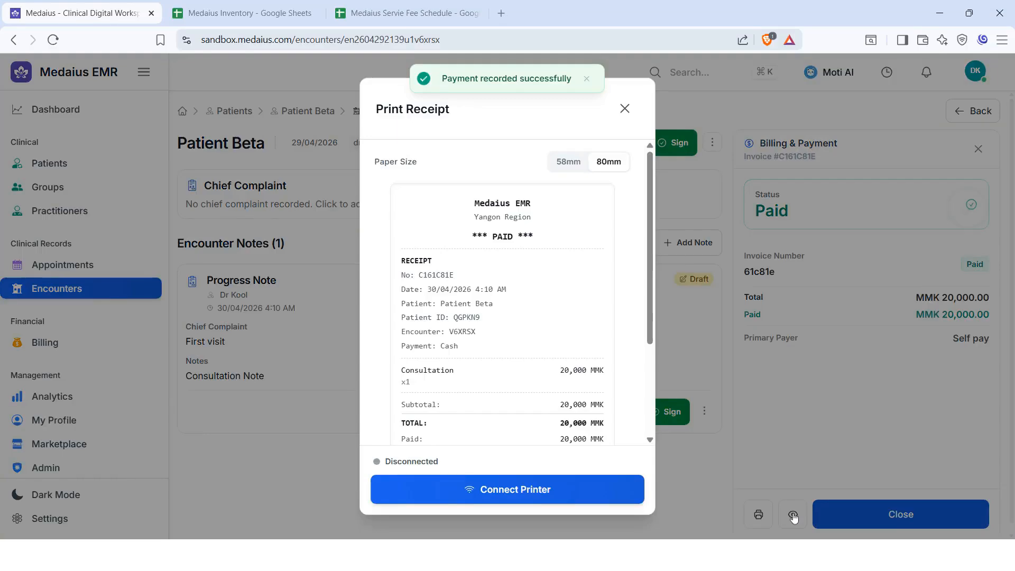
pyautogui.scroll(-3, 492, 338)
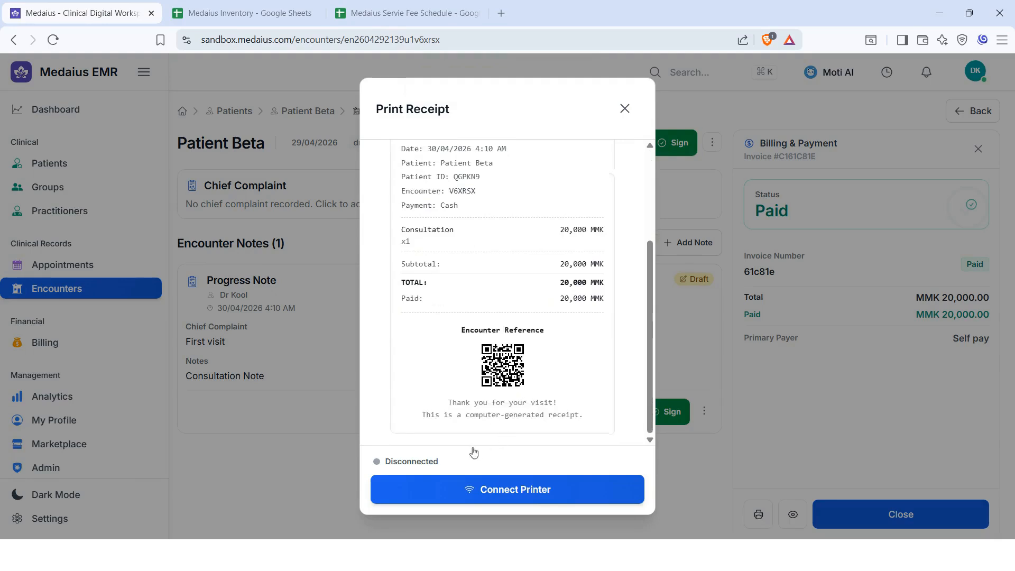
pyautogui.scroll(5, 494, 385)
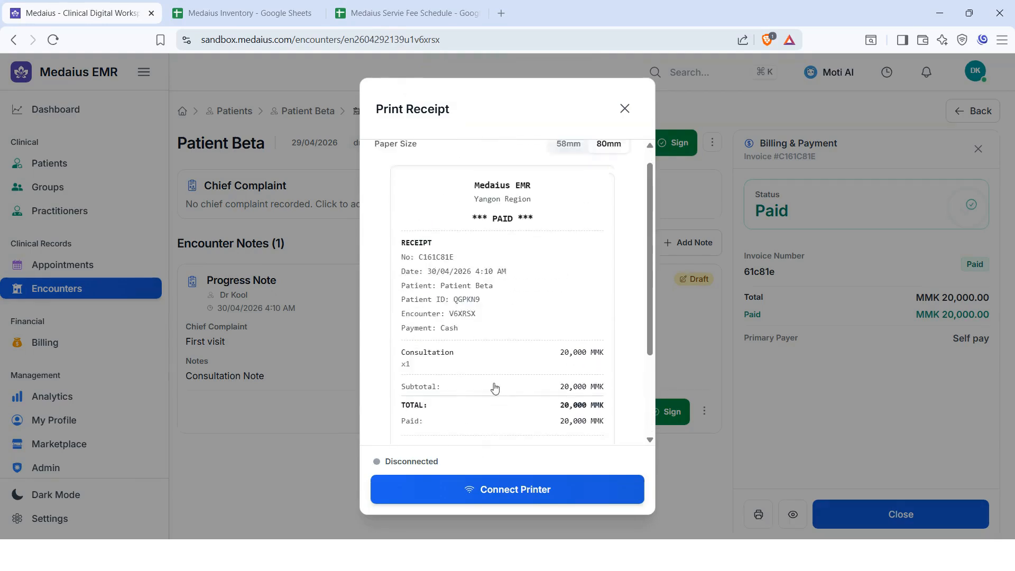
pyautogui.click(625, 109)
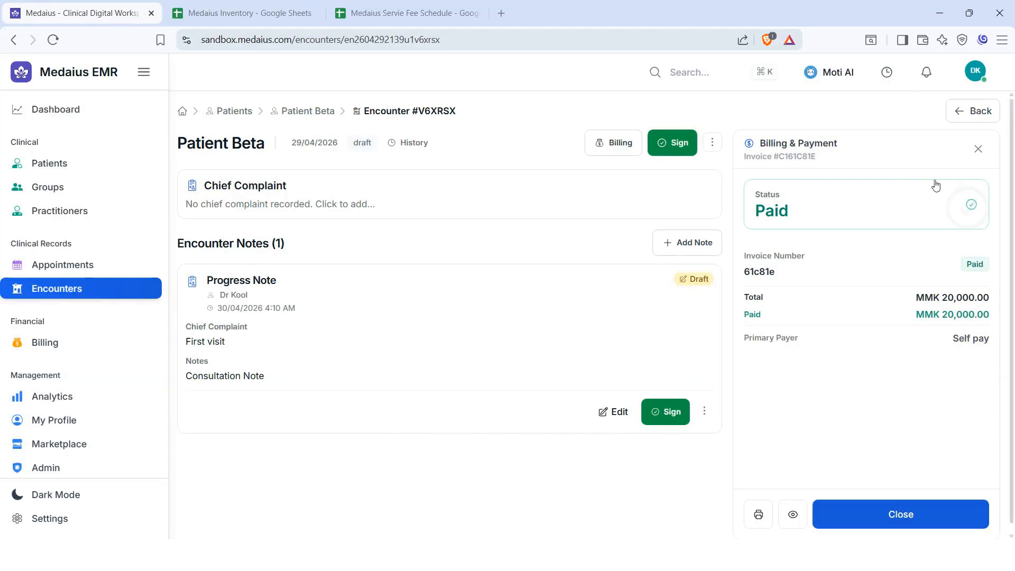
pyautogui.click(979, 149)
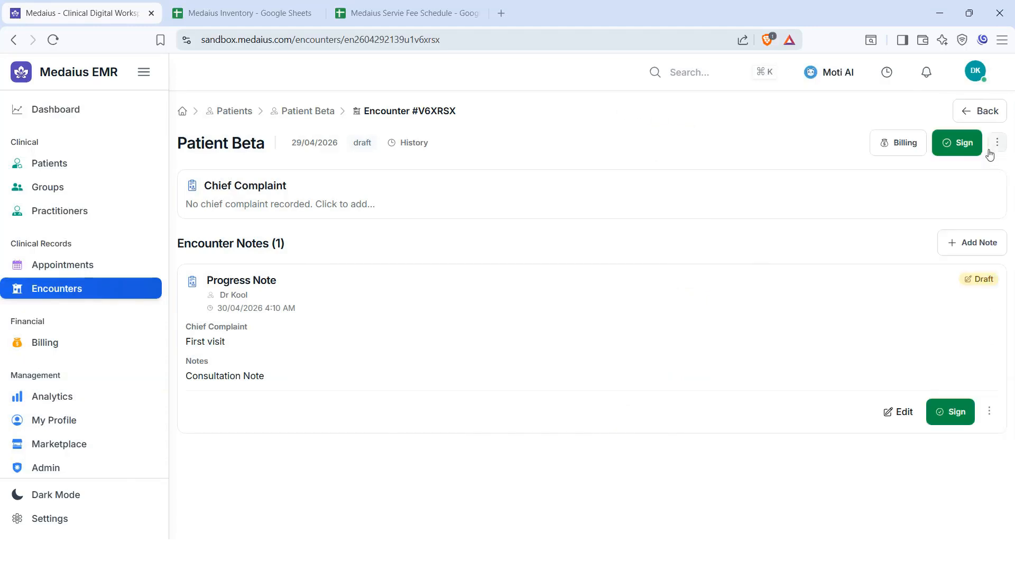
# - Open the financial billing invoices and check the list with the status filter on All Status
pyautogui.click(60, 354)
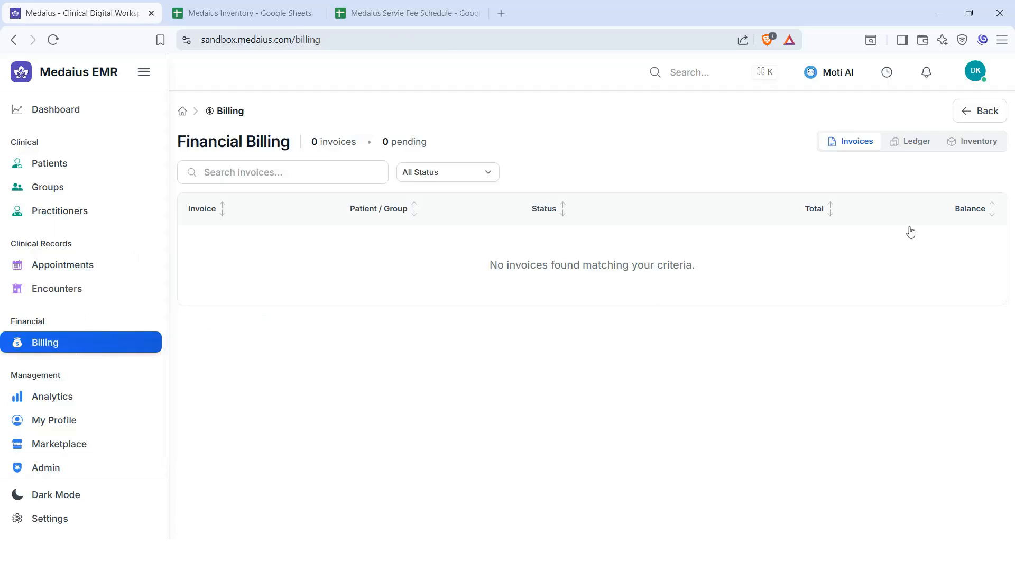
pyautogui.click(434, 174)
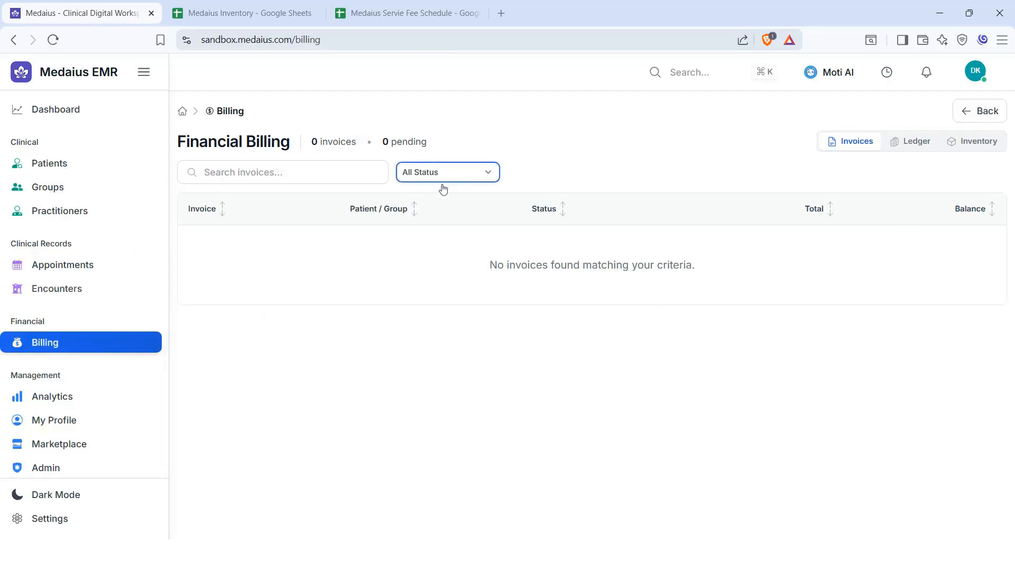
pyautogui.click(444, 210)
pyautogui.click(438, 178)
pyautogui.click(430, 191)
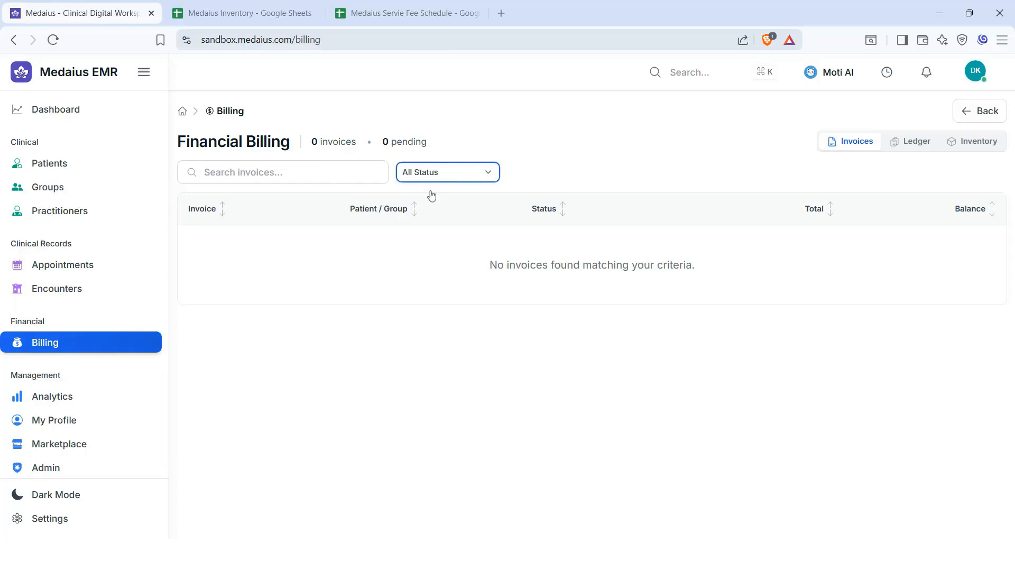
# - Open the patient's billing ledger and review the transaction history and account summary
pyautogui.click(890, 143)
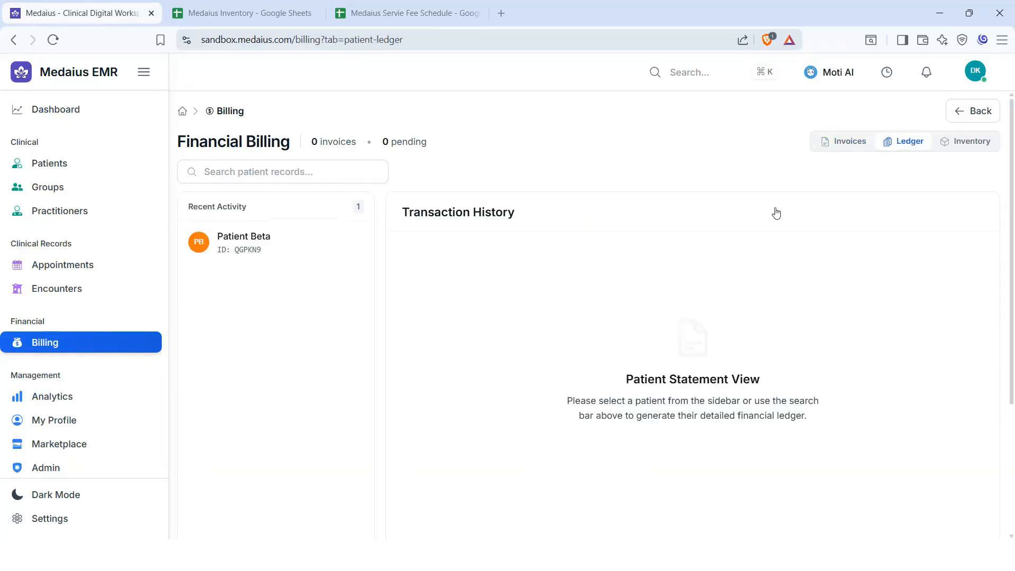
pyautogui.click(333, 253)
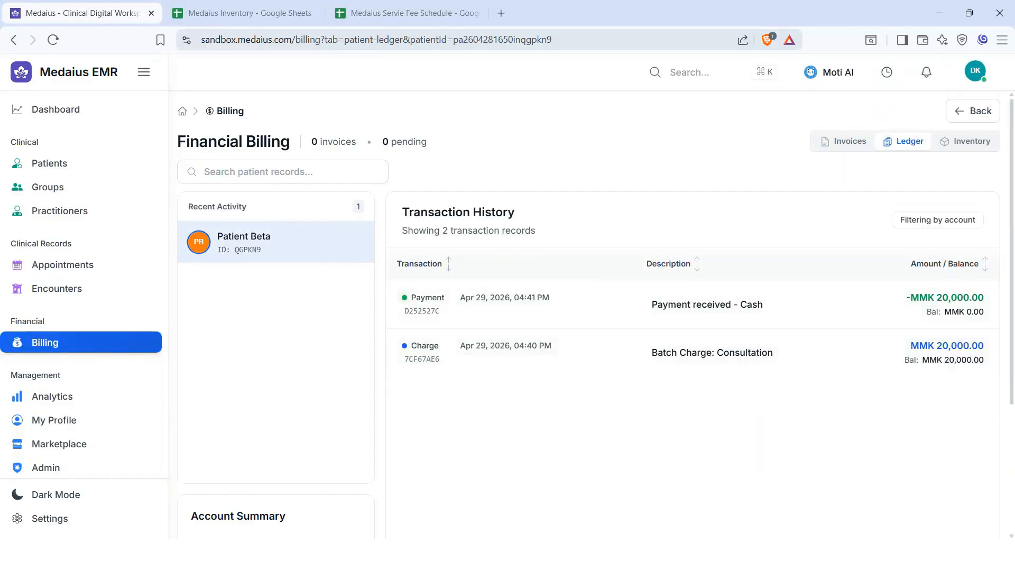
pyautogui.scroll(-3, 500, 317)
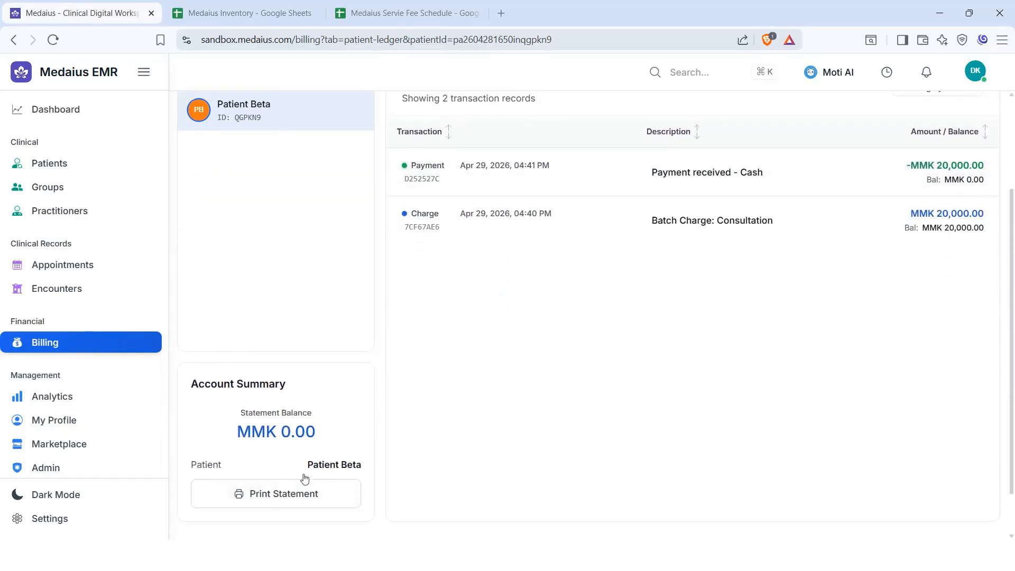
pyautogui.scroll(3, 587, 454)
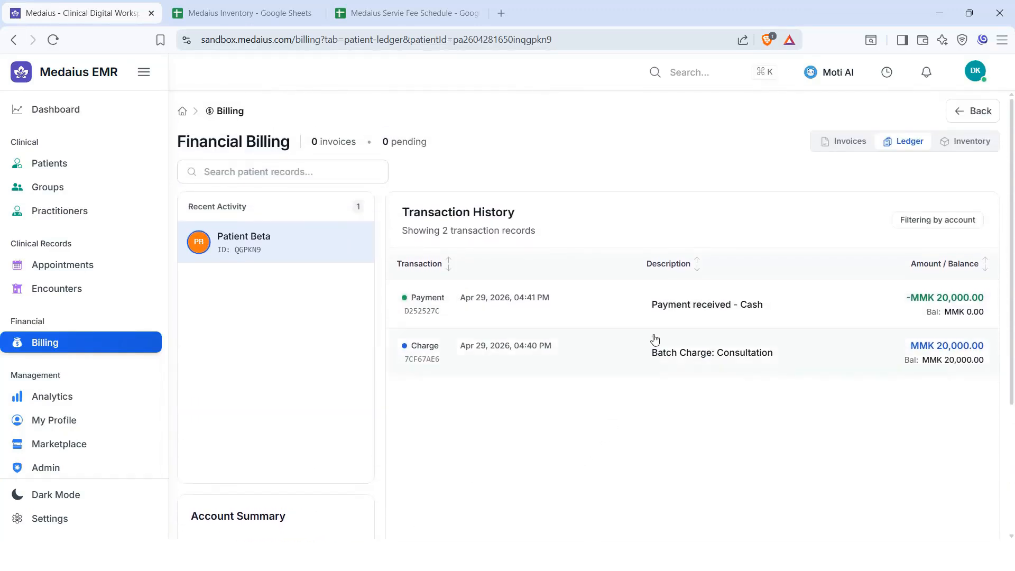
pyautogui.scroll(-4, 613, 449)
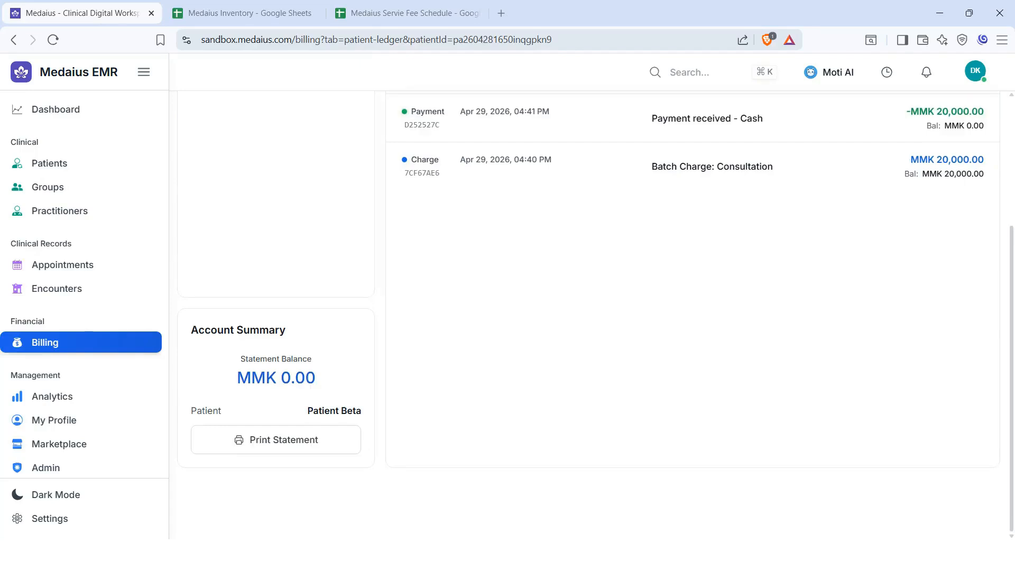
pyautogui.scroll(4, 634, 442)
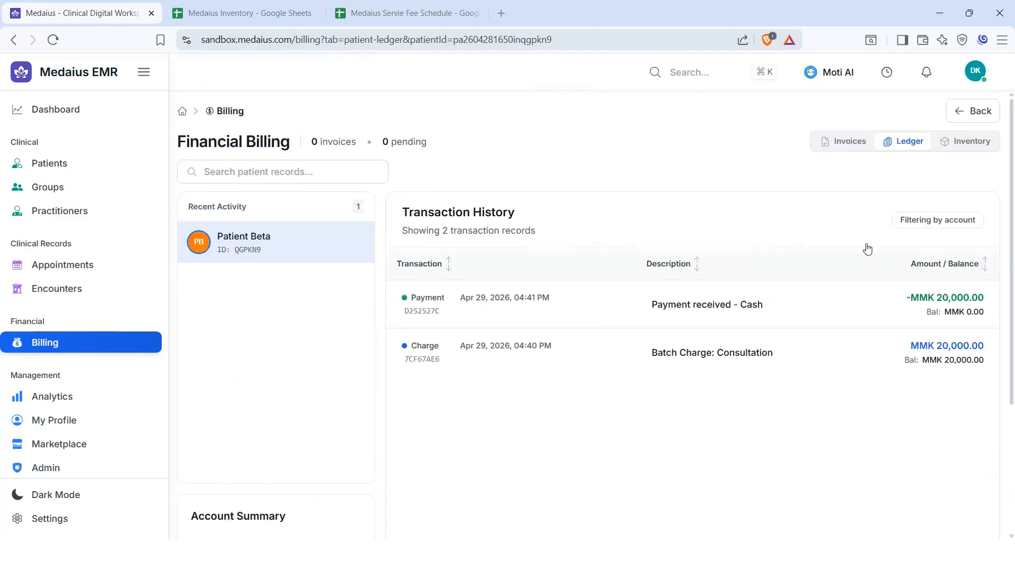